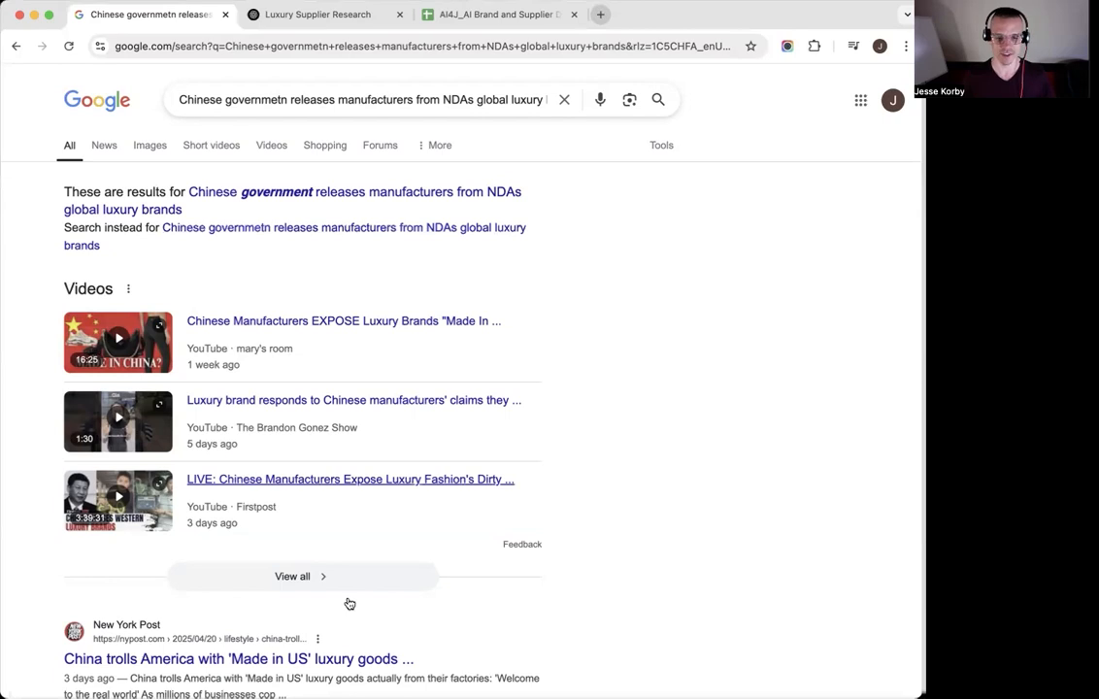
Look through the Google search results on Chinese manufacturers being released from NDAs with global luxury brands
scroll(570, 510, down, 1)
scroll(571, 511, up, 1)
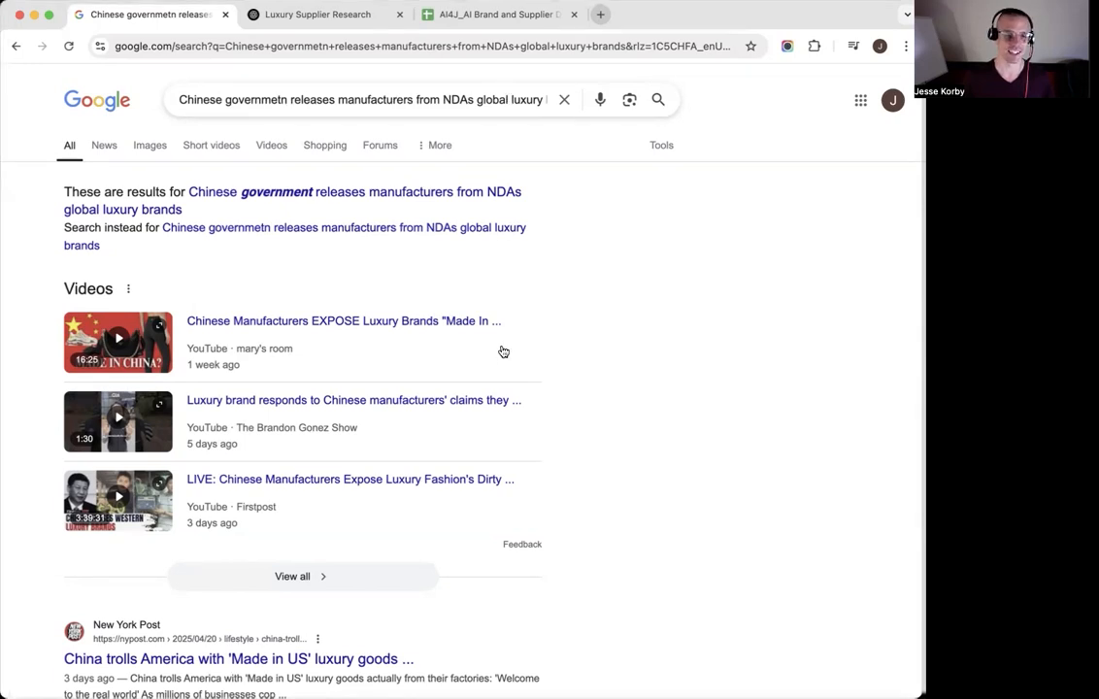
scroll(500, 350, down, 4)
scroll(554, 377, down, 2)
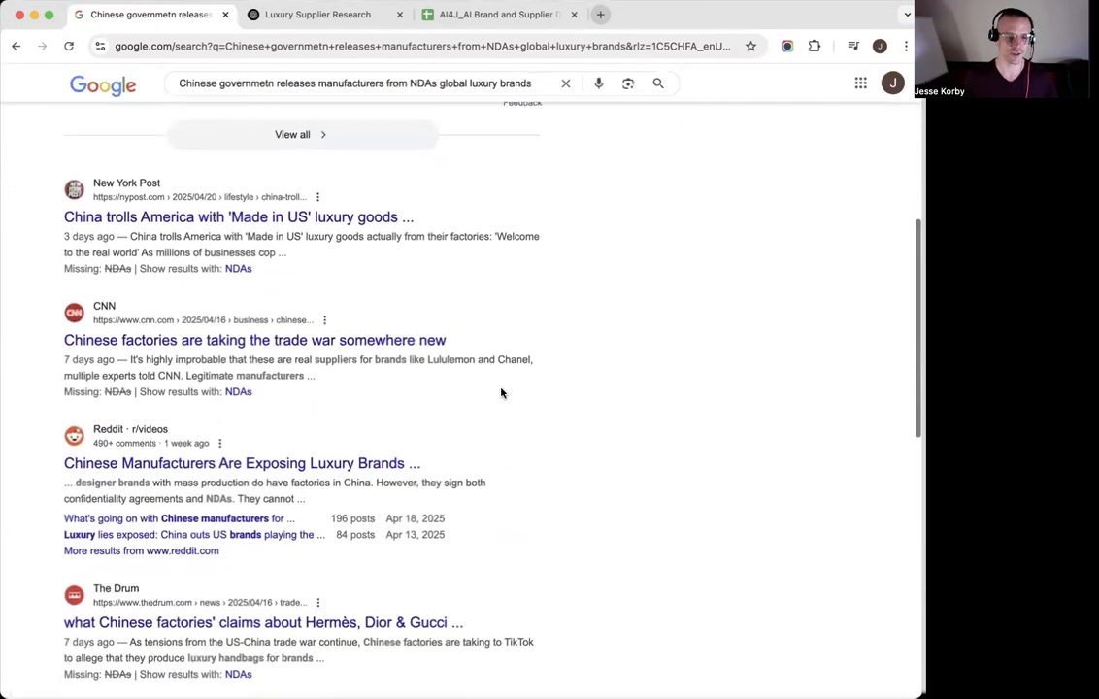
scroll(323, 427, down, 2)
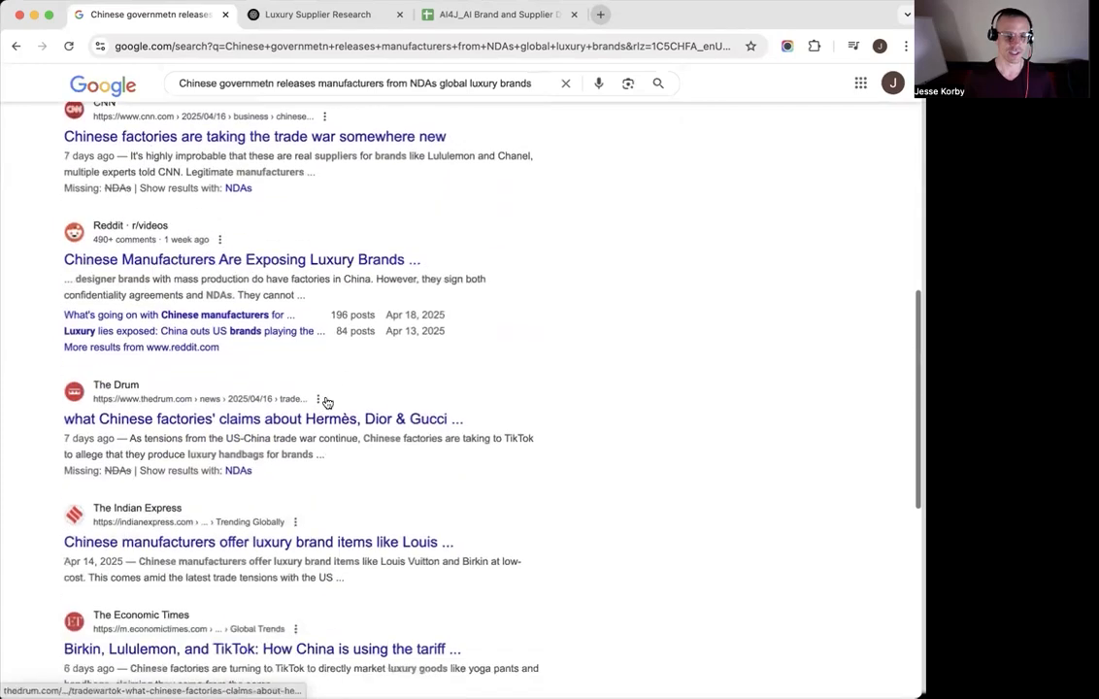
scroll(328, 396, up, 7)
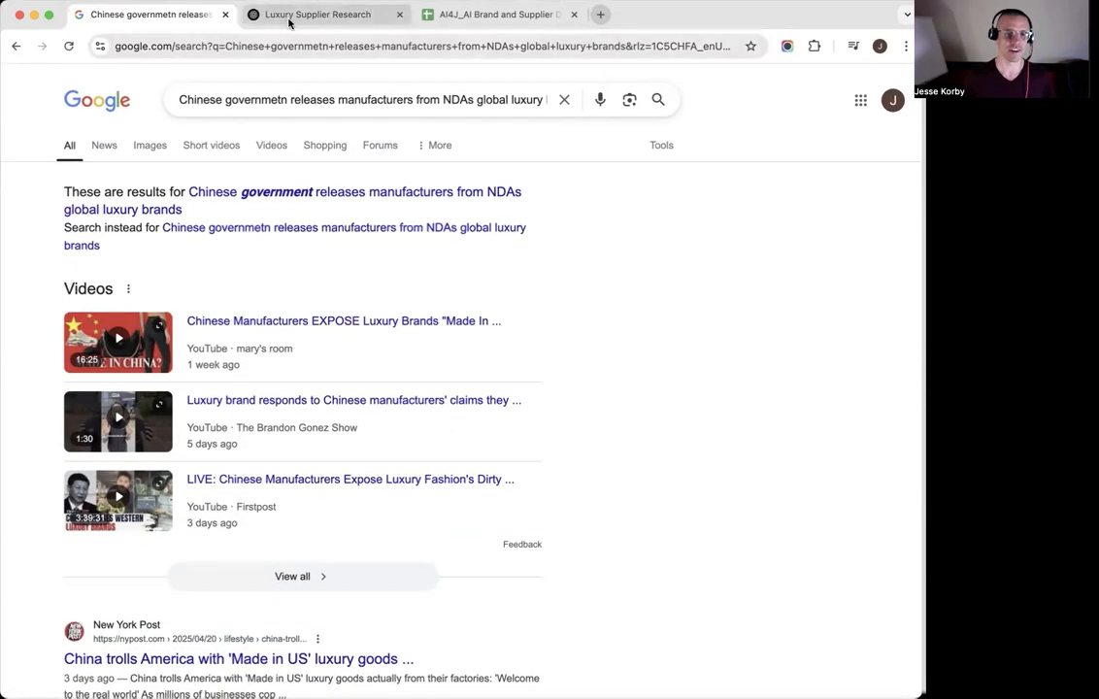
Switch to the Luxury Supplier Research chat in ChatGPT and review its opening answer on what the bot can do
click(287, 15)
scroll(412, 232, up, 20)
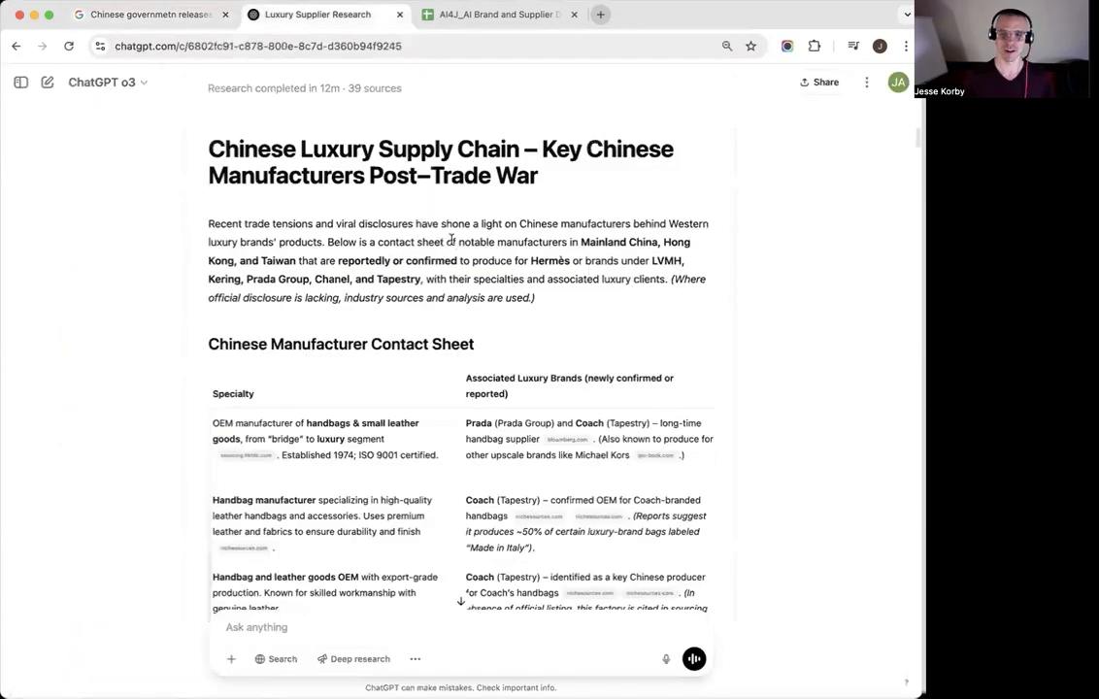
scroll(450, 240, up, 15)
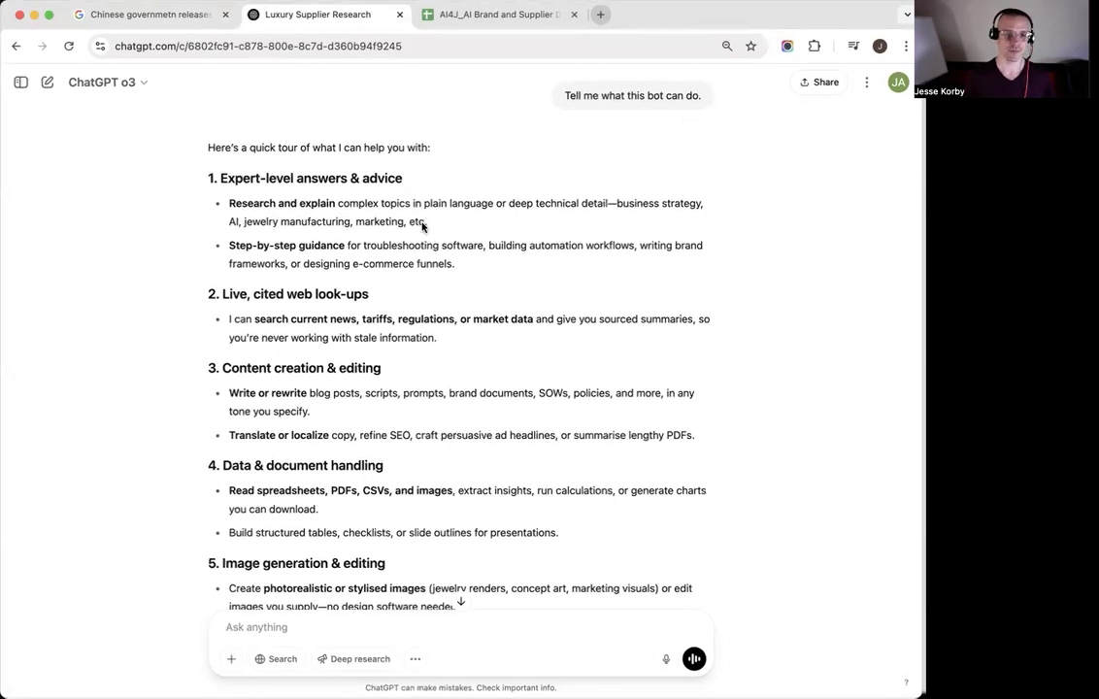
scroll(349, 352, down, 2)
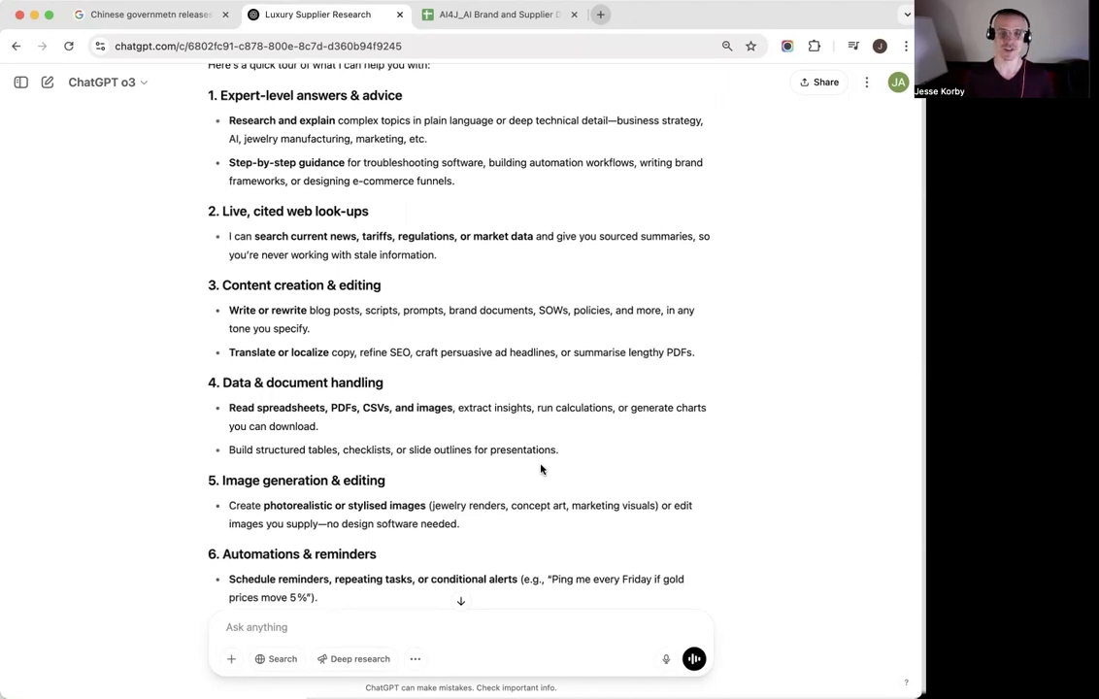
scroll(542, 468, down, 10)
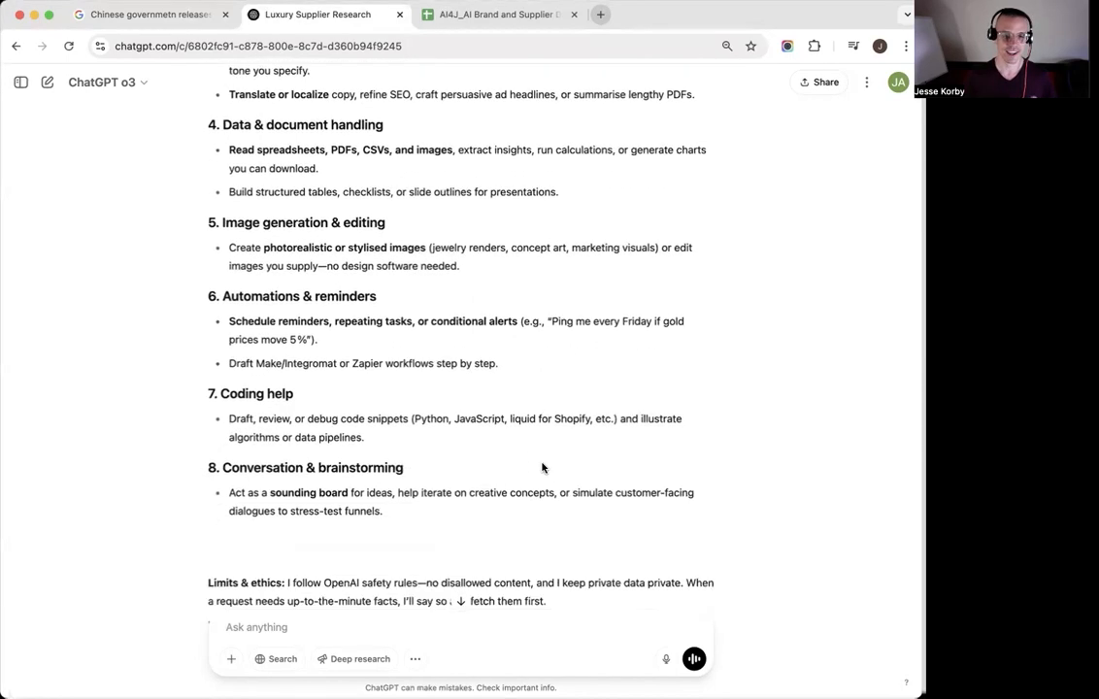
Read the Trade War manufacturer research prompt, the clarifying question about brands and regions, and the reply listing luxury groups
scroll(542, 468, down, 4)
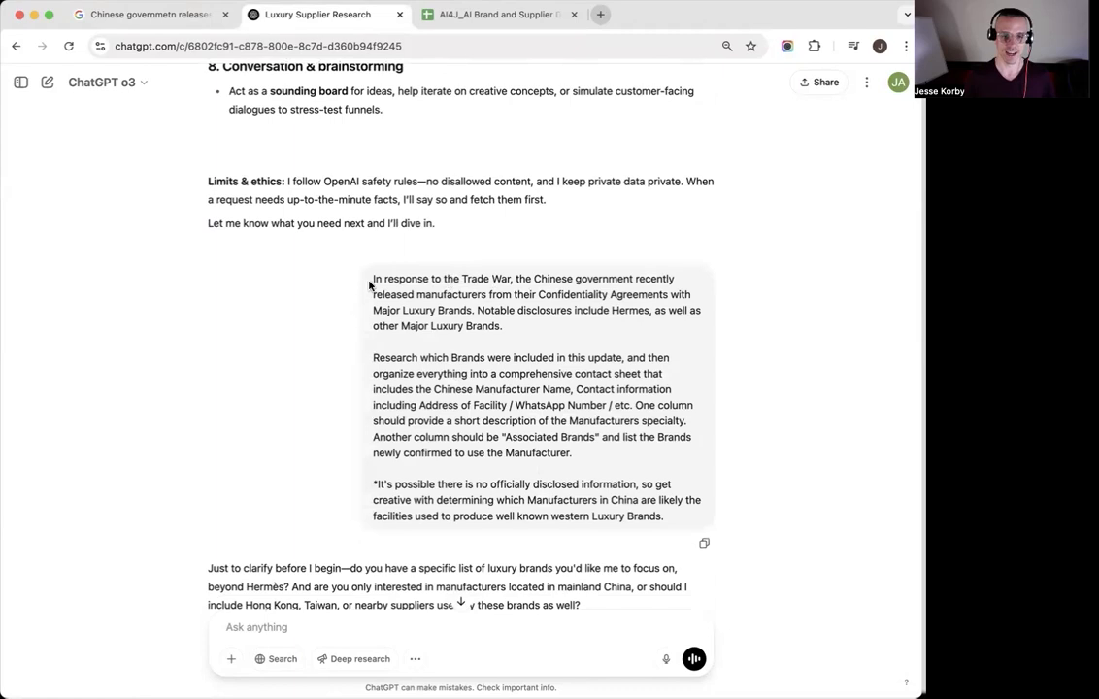
scroll(370, 285, down, 2)
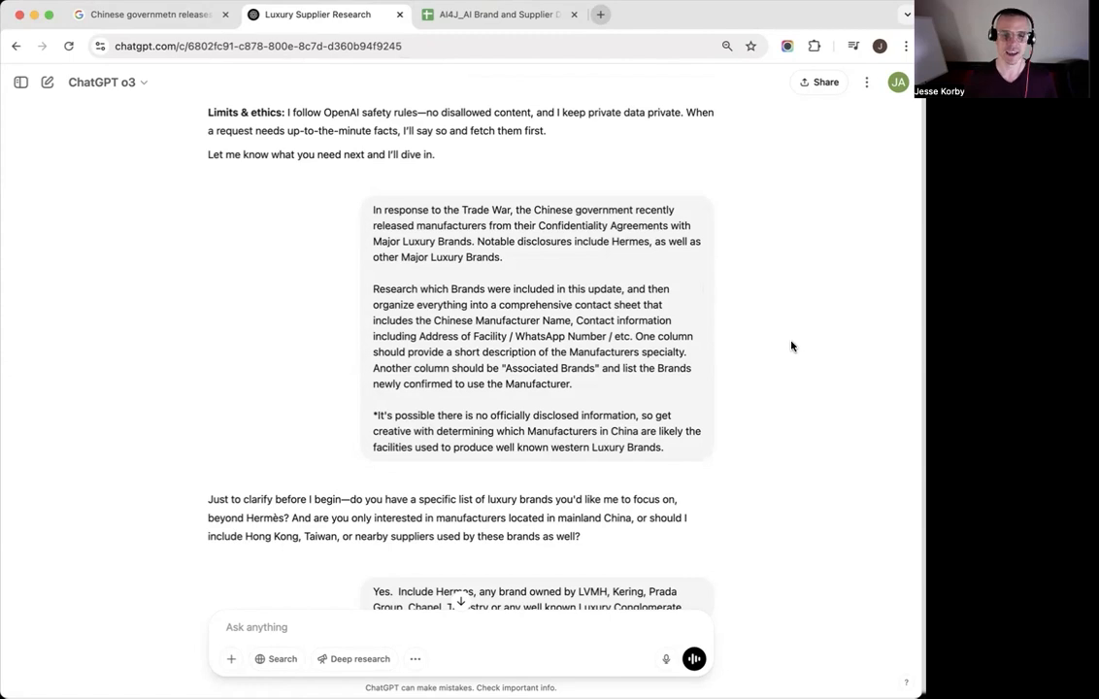
scroll(791, 346, down, 2)
scroll(791, 346, down, 2)
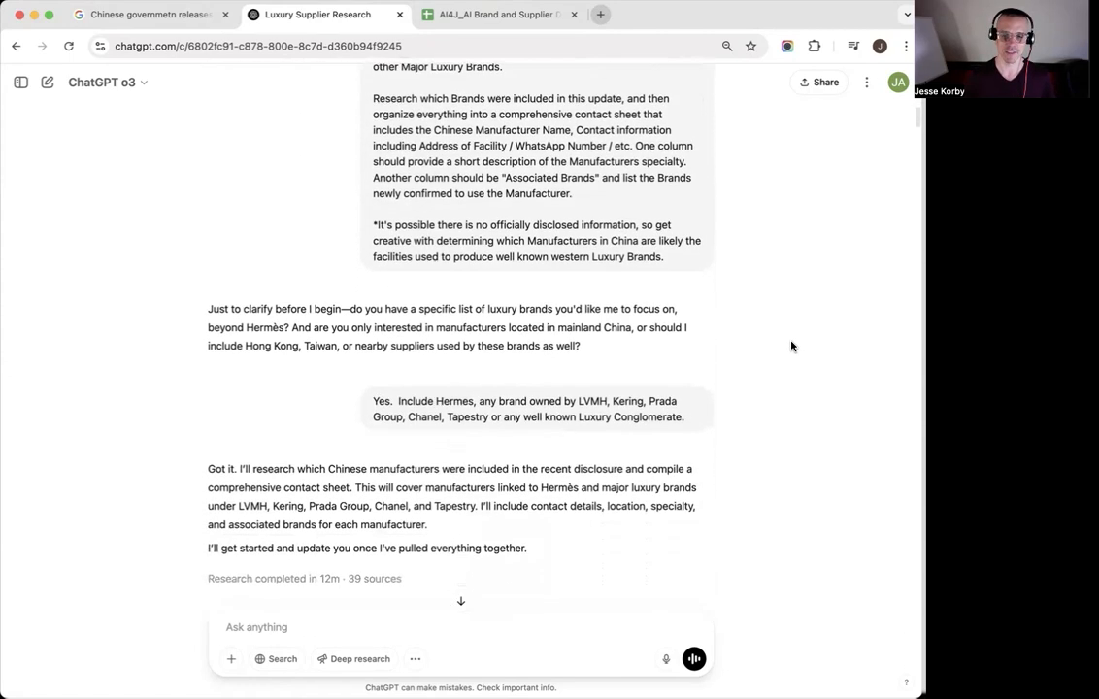
scroll(791, 346, down, 1)
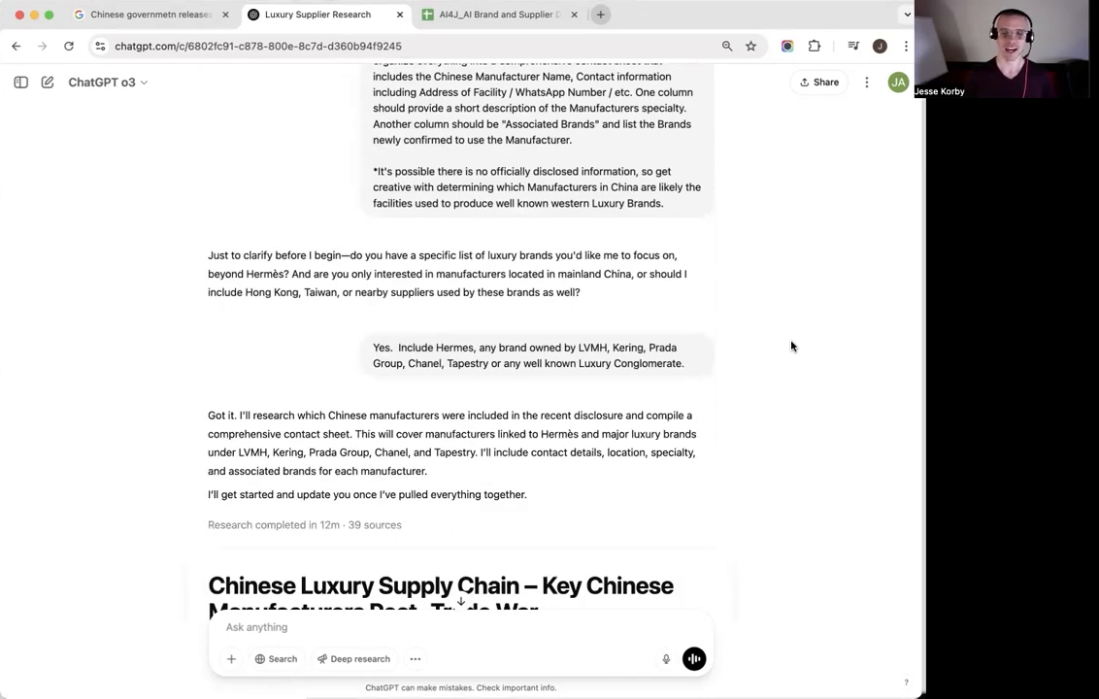
scroll(754, 370, down, 1)
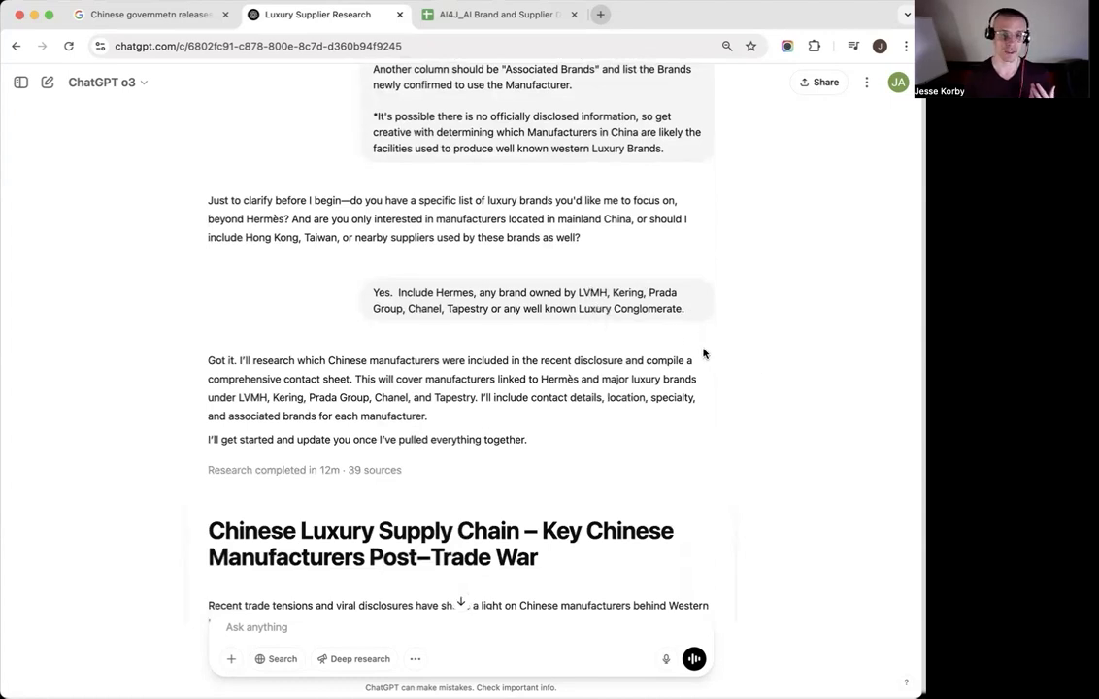
scroll(722, 360, down, 1)
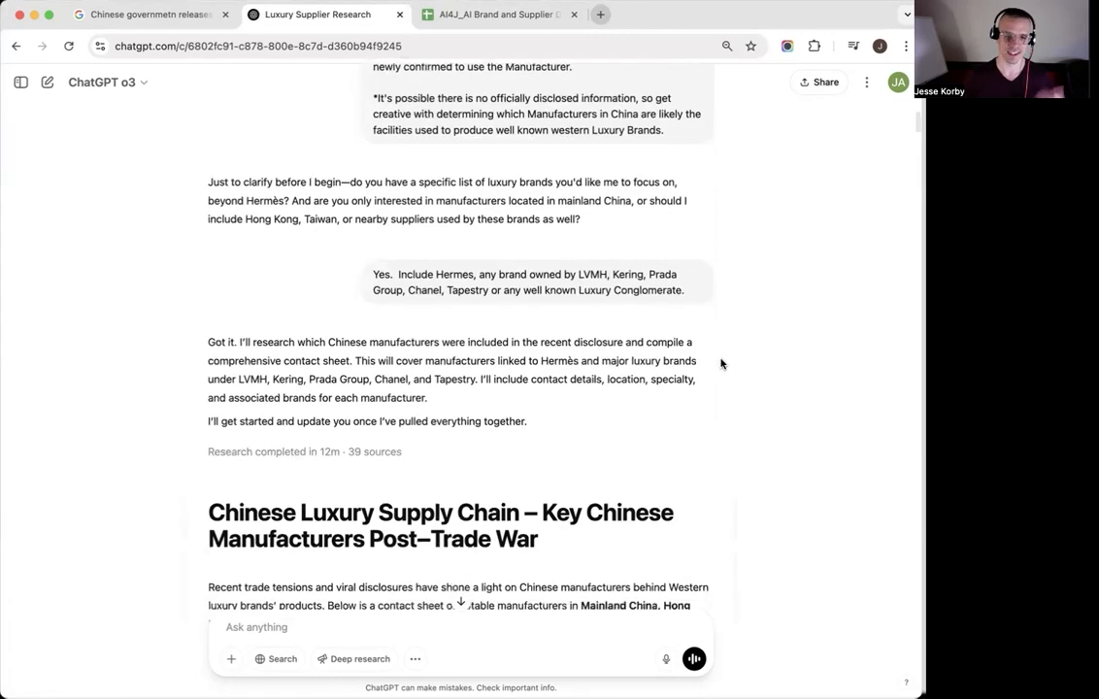
Examine the Chinese Manufacturer Contact Sheet across its manufacturer, contact details, specialty and associated luxury brands columns
scroll(675, 383, down, 3)
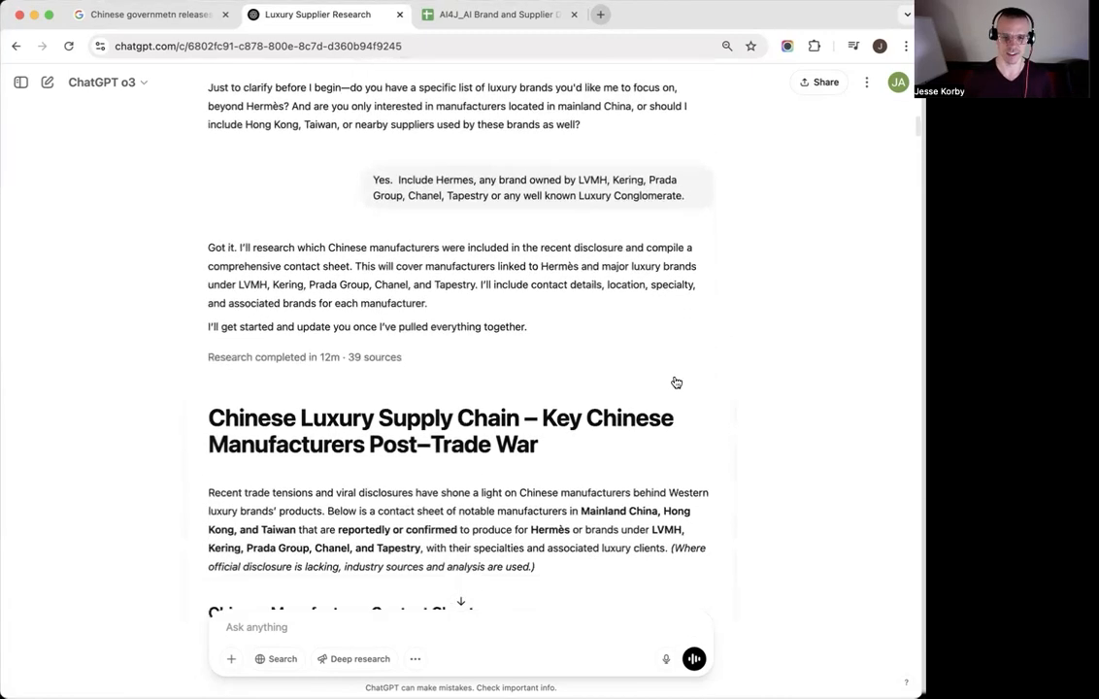
scroll(675, 373, down, 2)
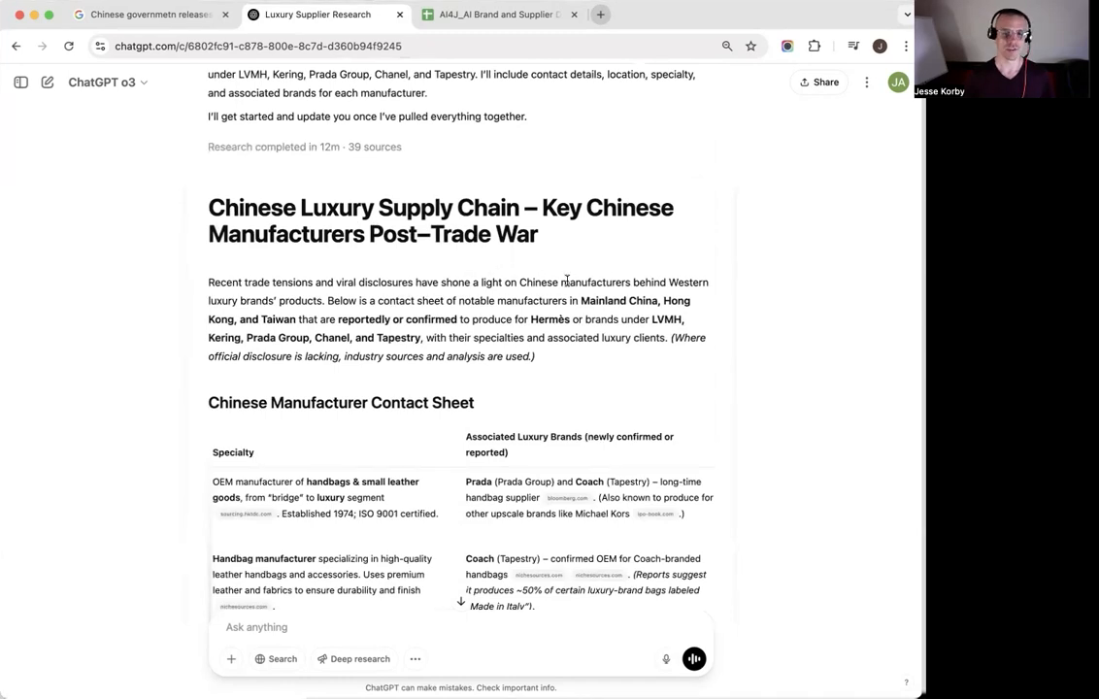
scroll(583, 424, down, 5)
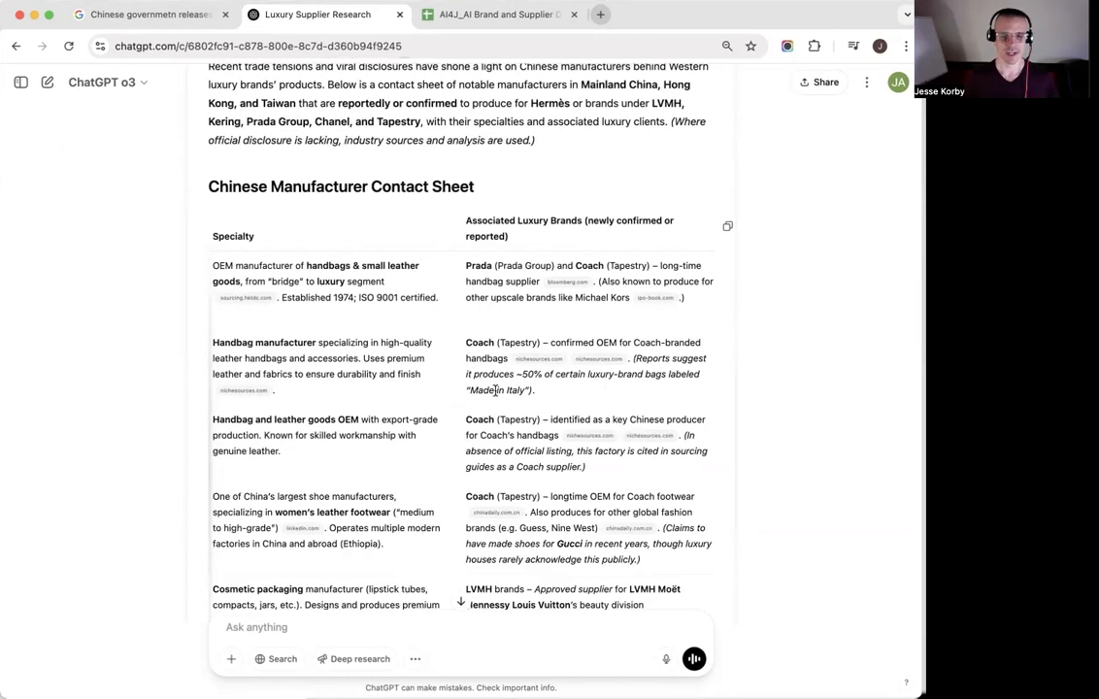
scroll(495, 396, down, 3)
scroll(495, 408, left, 5)
scroll(493, 437, up, 5)
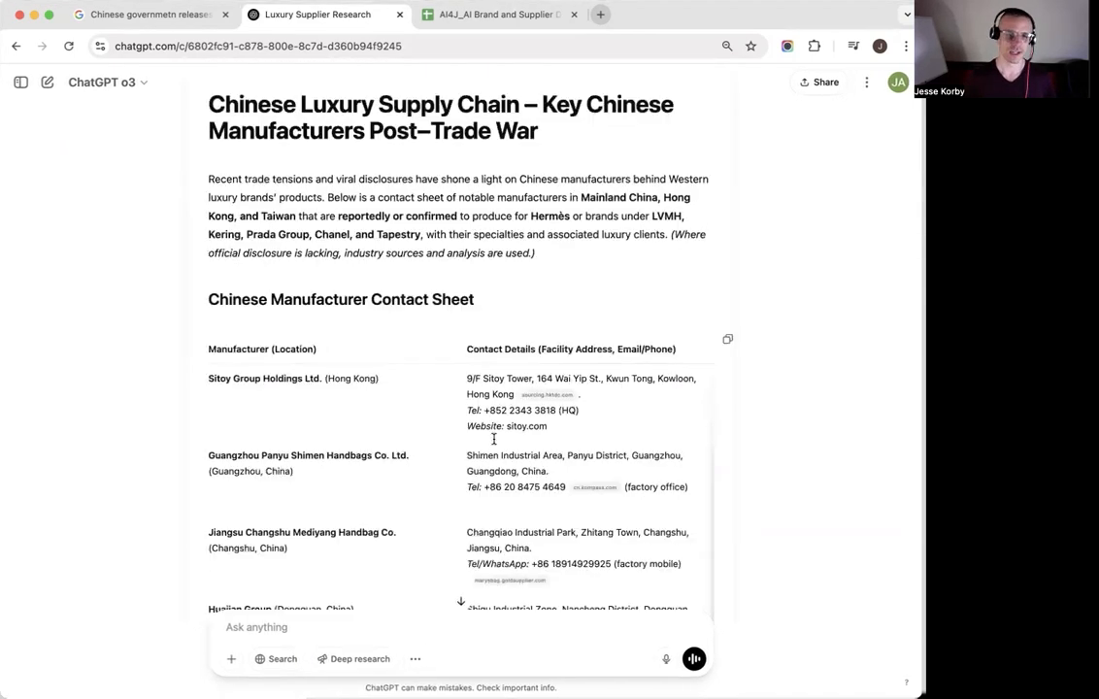
scroll(508, 419, down, 5)
scroll(519, 420, right, 10)
scroll(518, 421, left, 9)
scroll(518, 420, up, 7)
scroll(518, 420, down, 5)
scroll(519, 421, down, 4)
scroll(519, 421, down, 1)
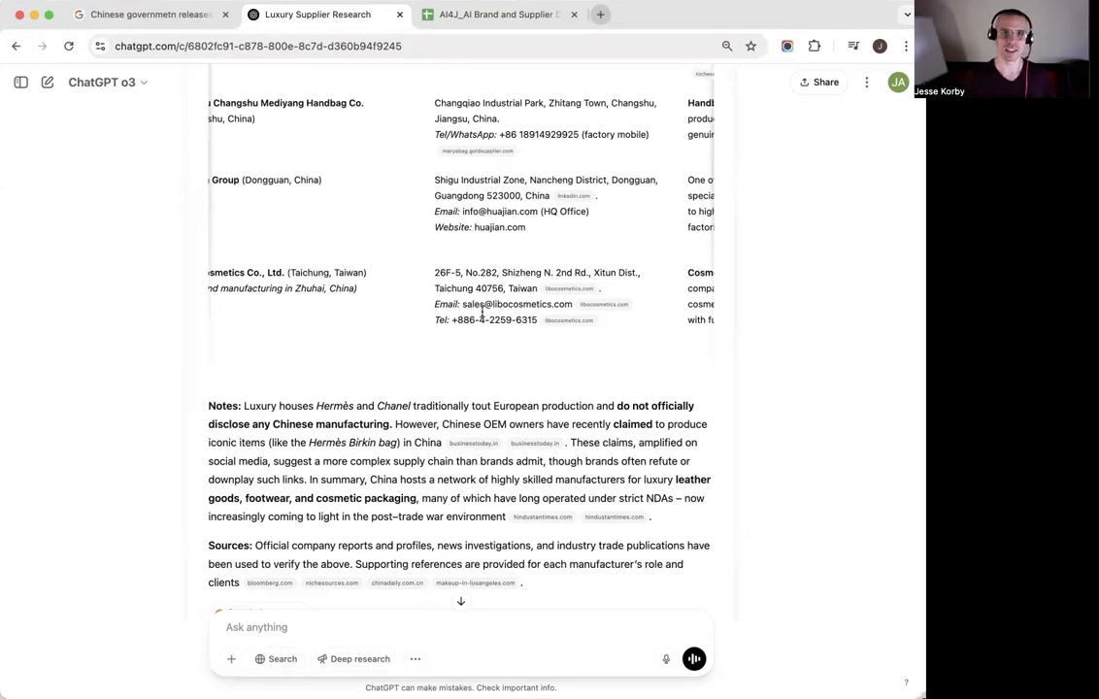
scroll(511, 272, left, 3)
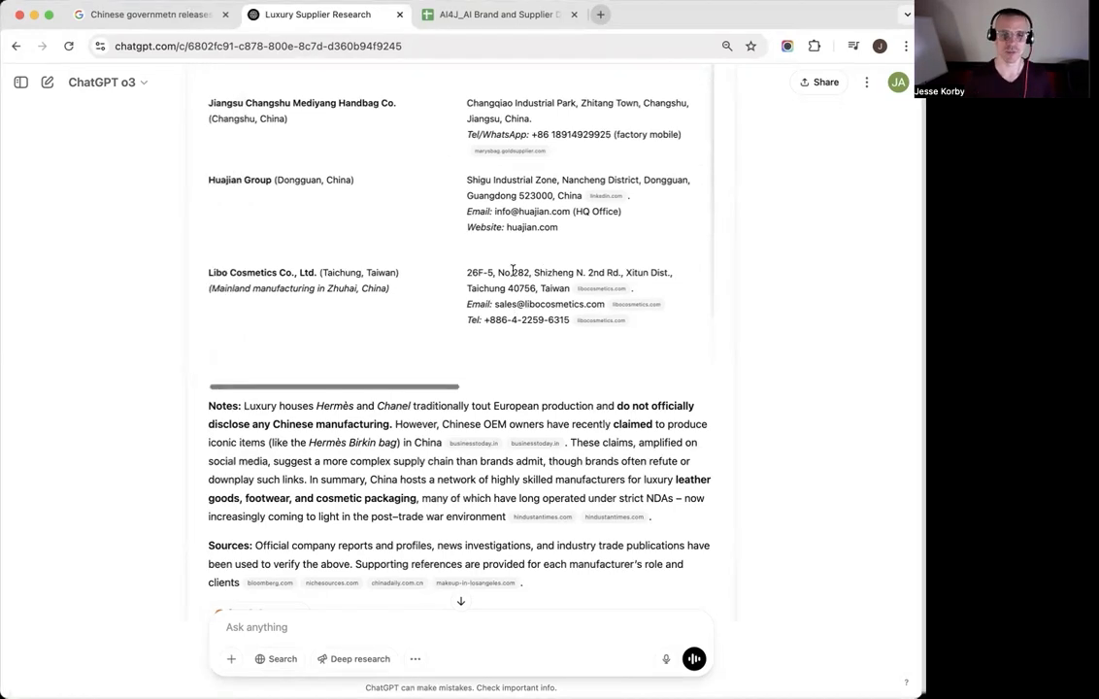
Read the notes and sources below the Chinese contact sheet and compare them with the manufacturers listed in it
scroll(513, 330, down, 1)
scroll(515, 334, down, 3)
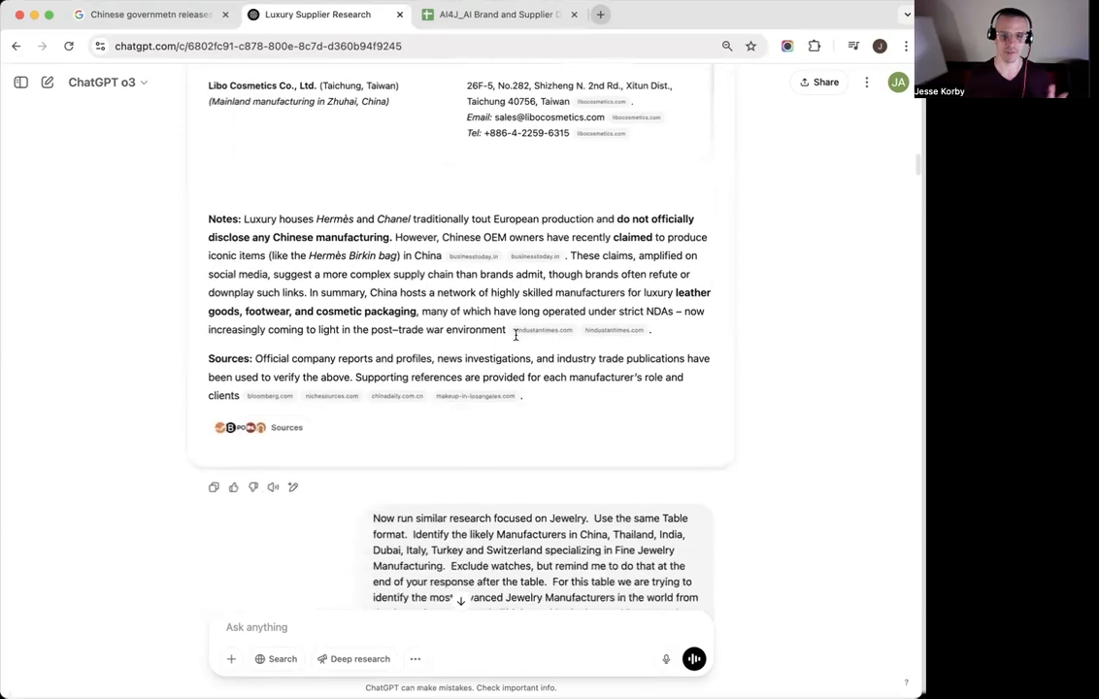
scroll(523, 330, down, 1)
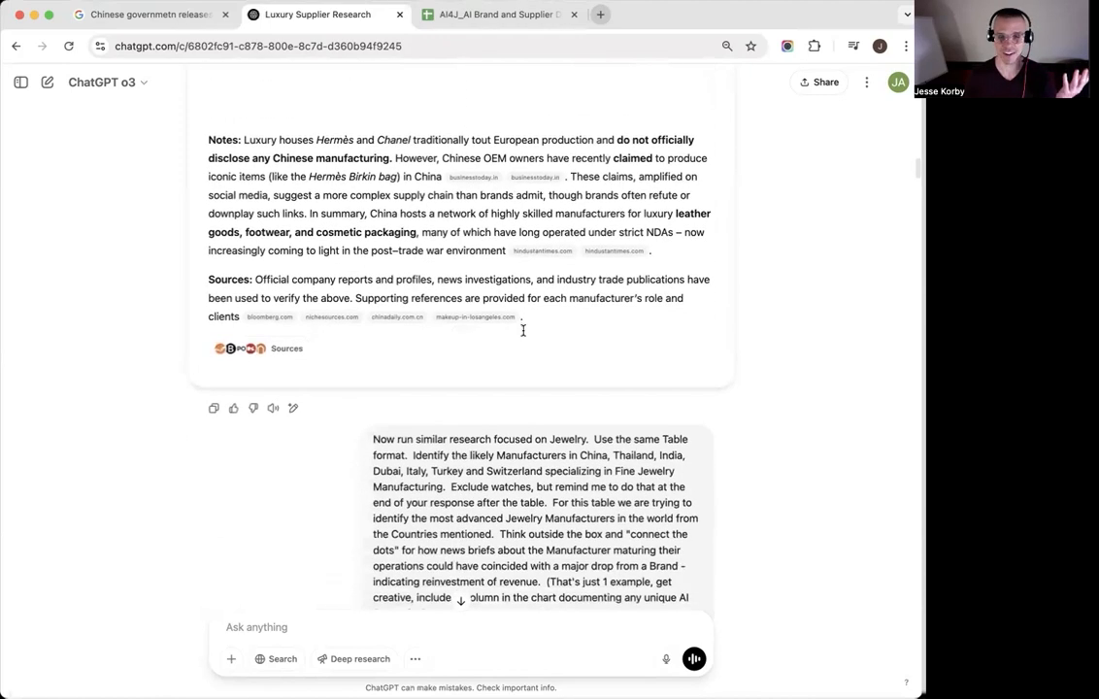
scroll(532, 331, up, 8)
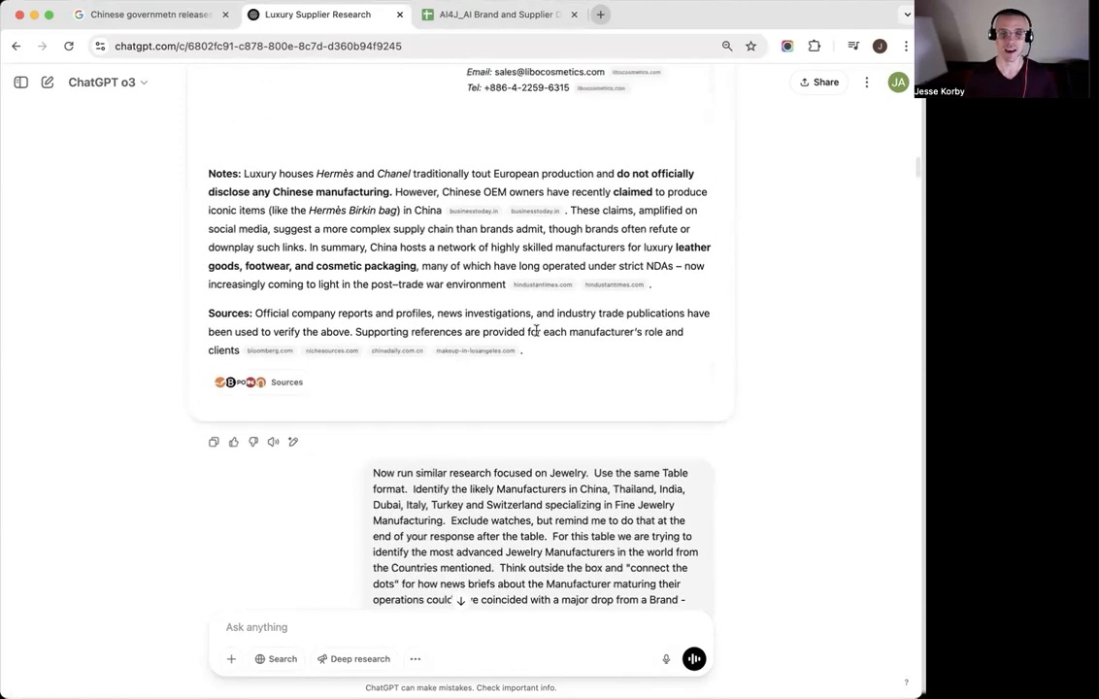
scroll(536, 330, down, 5)
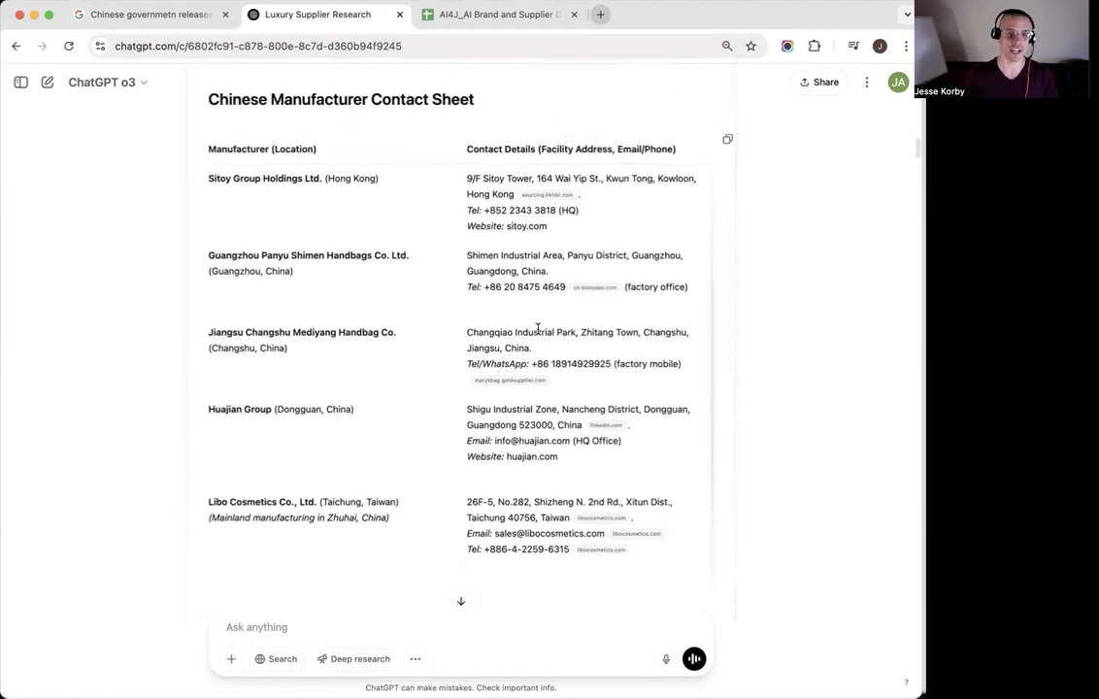
scroll(533, 328, down, 3)
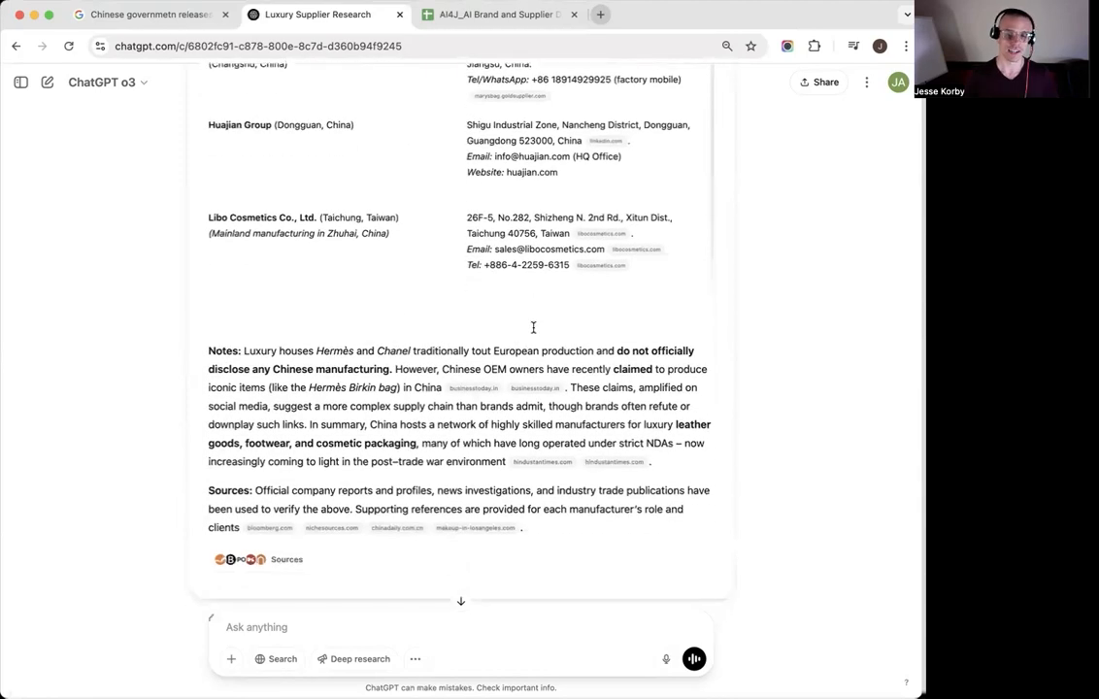
scroll(533, 328, down, 2)
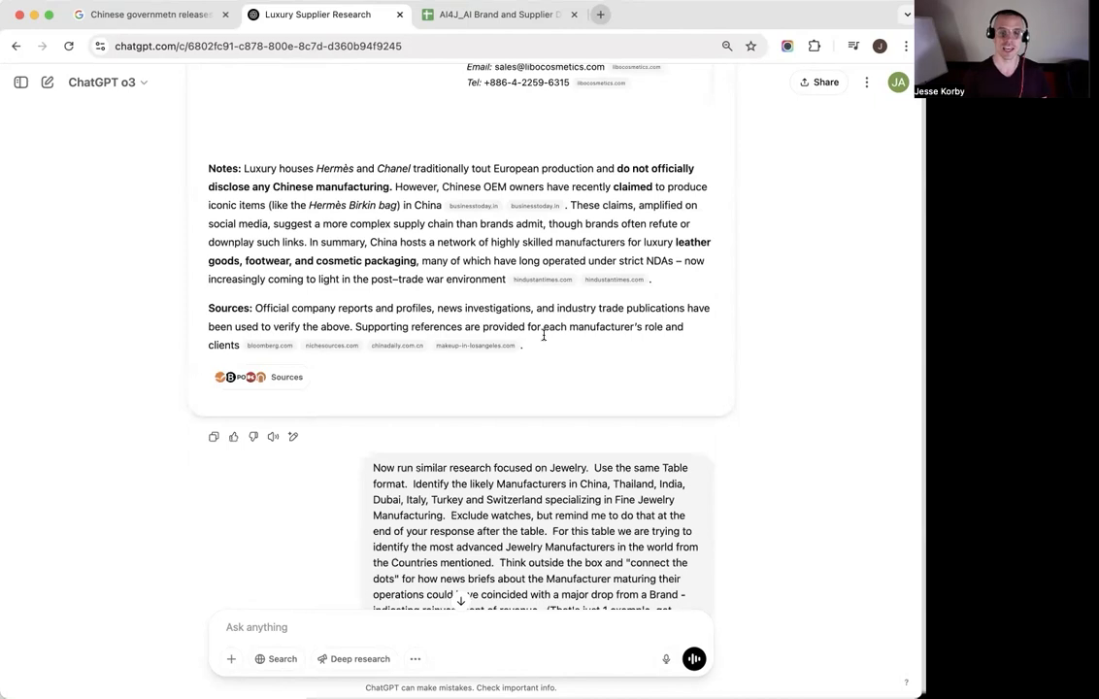
scroll(573, 312, up, 10)
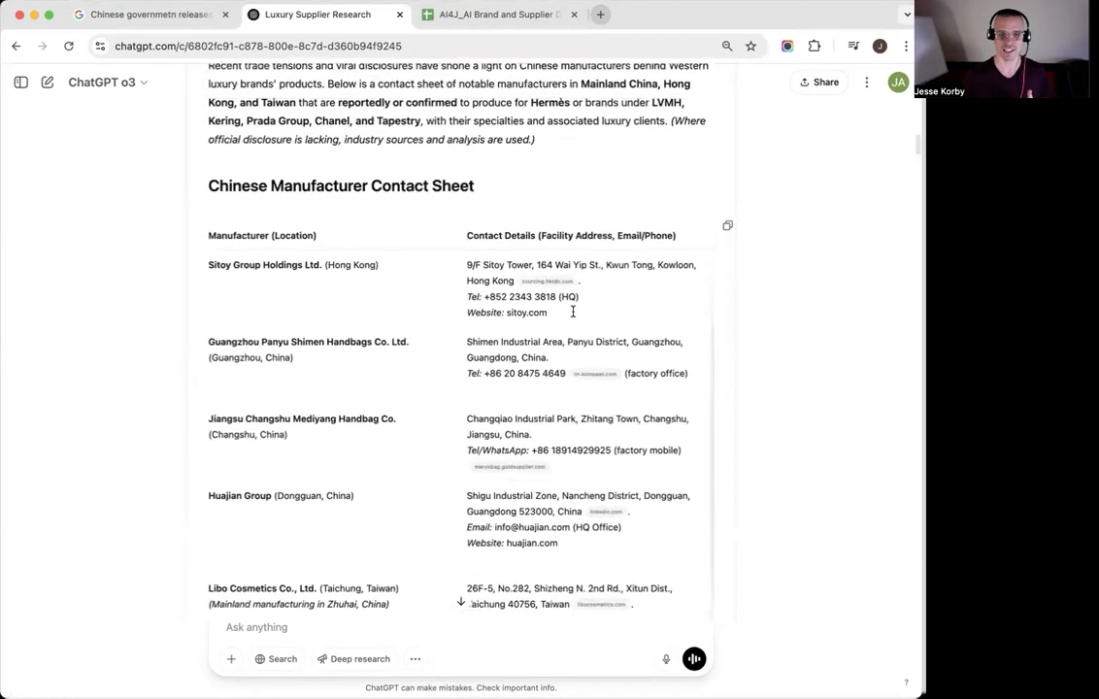
scroll(500, 350, down, 3)
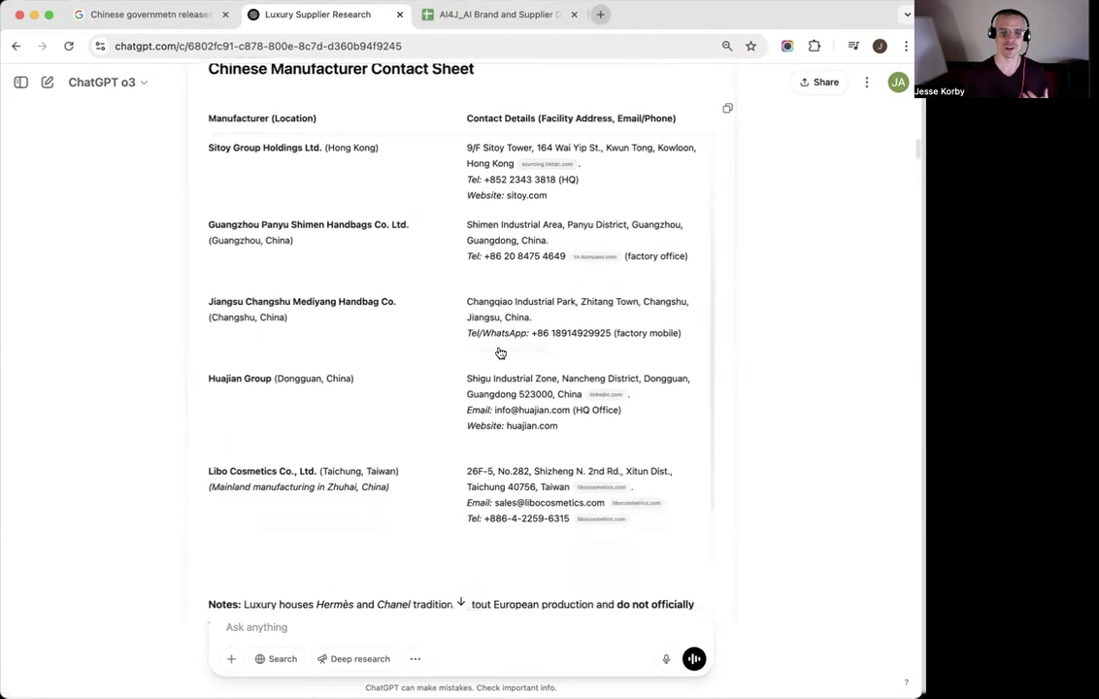
scroll(500, 352, down, 5)
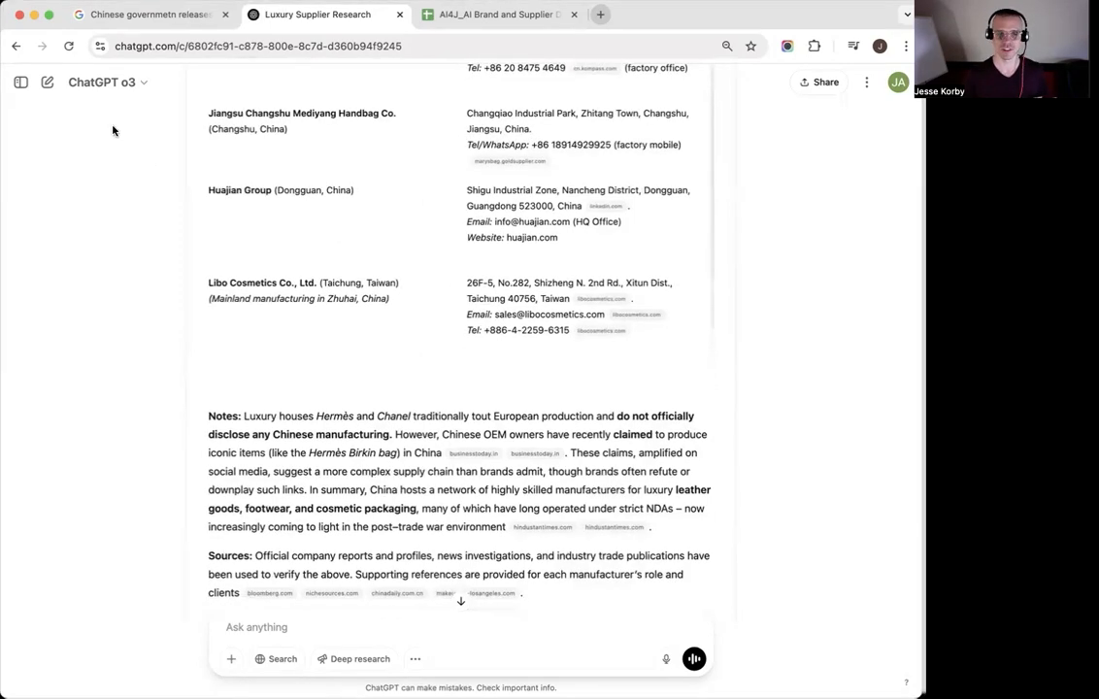
Read the follow-up prompt for fine jewelry manufacturers and highlight the AI Reasoning heading in the resulting contact sheet
scroll(486, 366, down, 12)
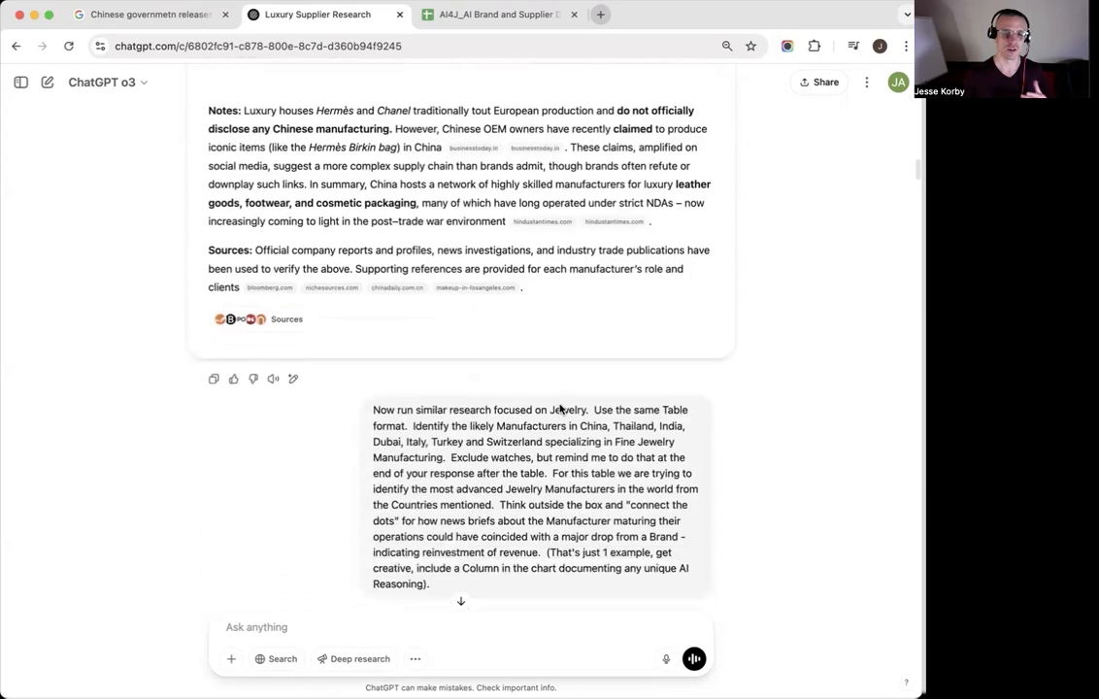
scroll(558, 406, down, 5)
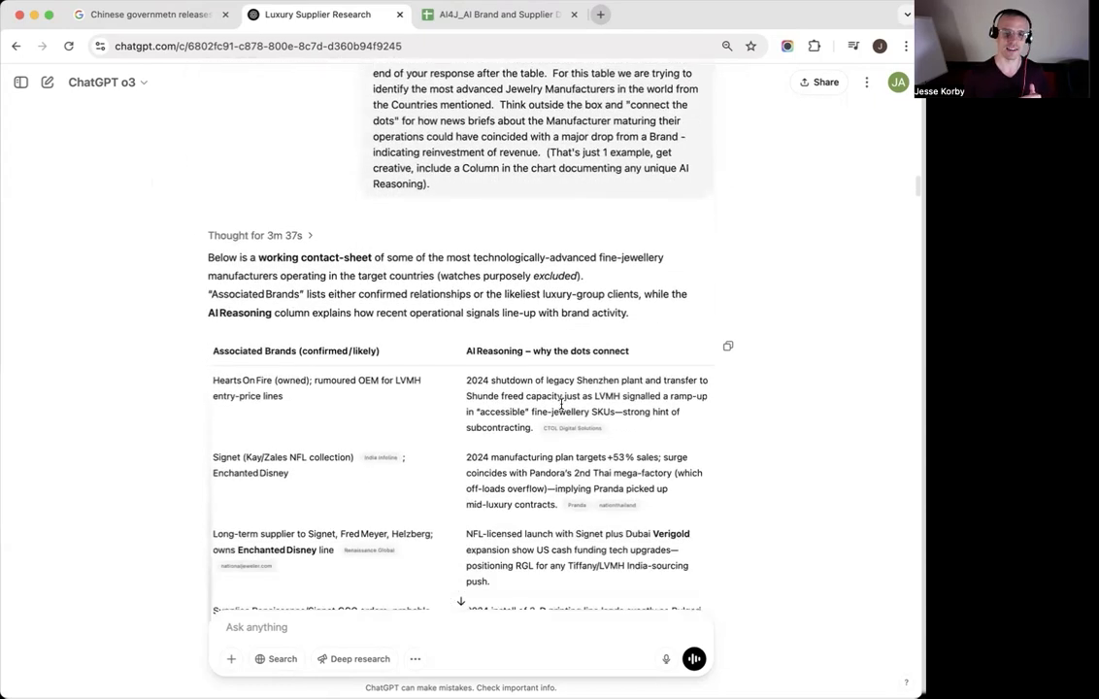
drag(466, 344, 525, 345)
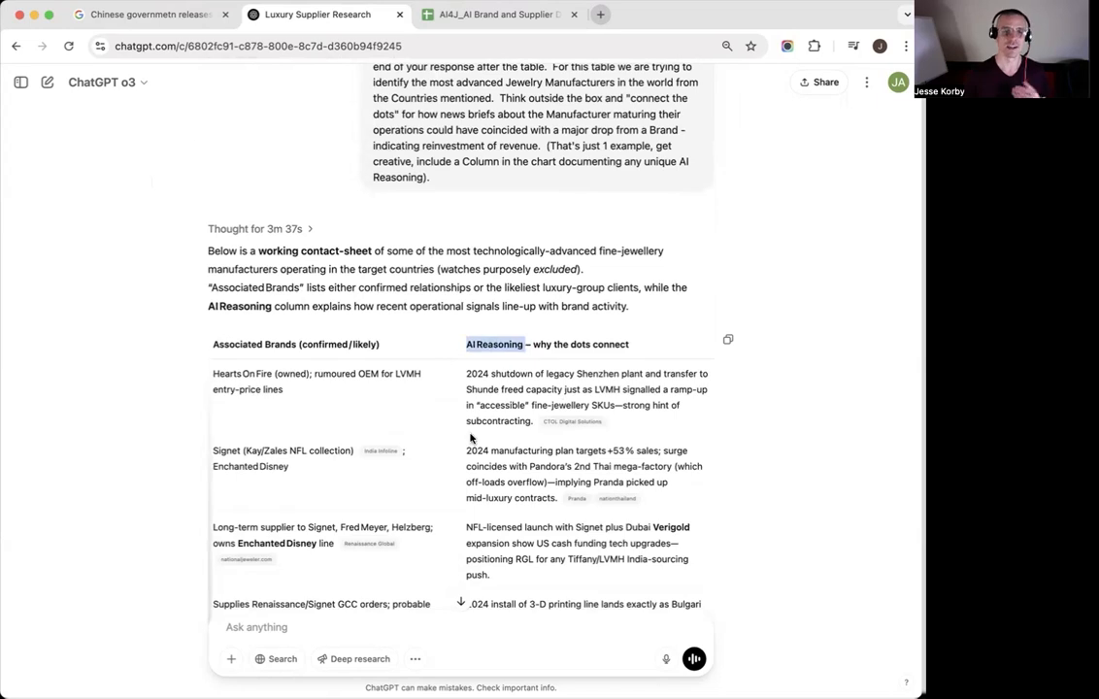
Examine the seven fine-jewelry manufacturers by country, contact details, core specialty and associated brands
scroll(476, 439, left, 10)
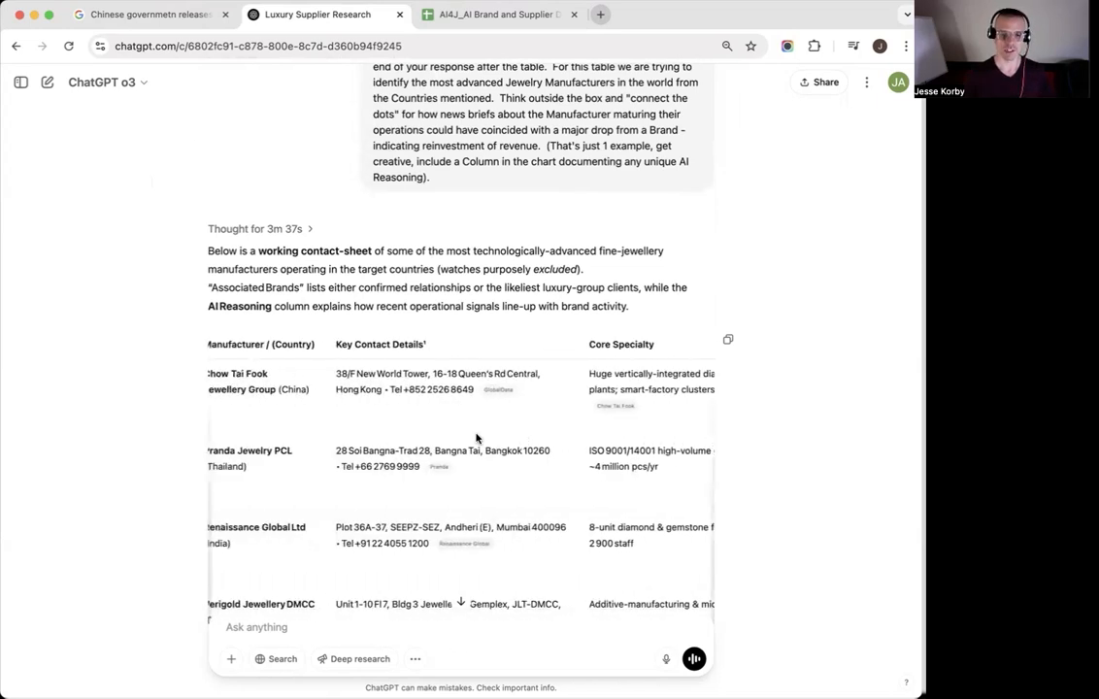
scroll(481, 437, left, 3)
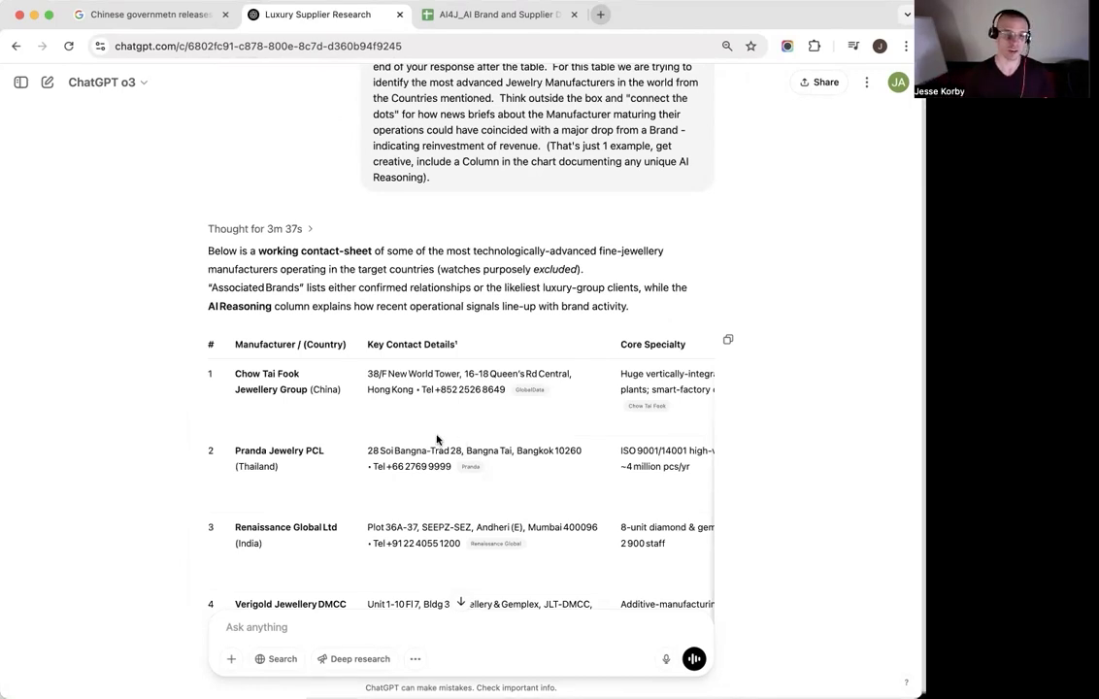
scroll(292, 485, down, 3)
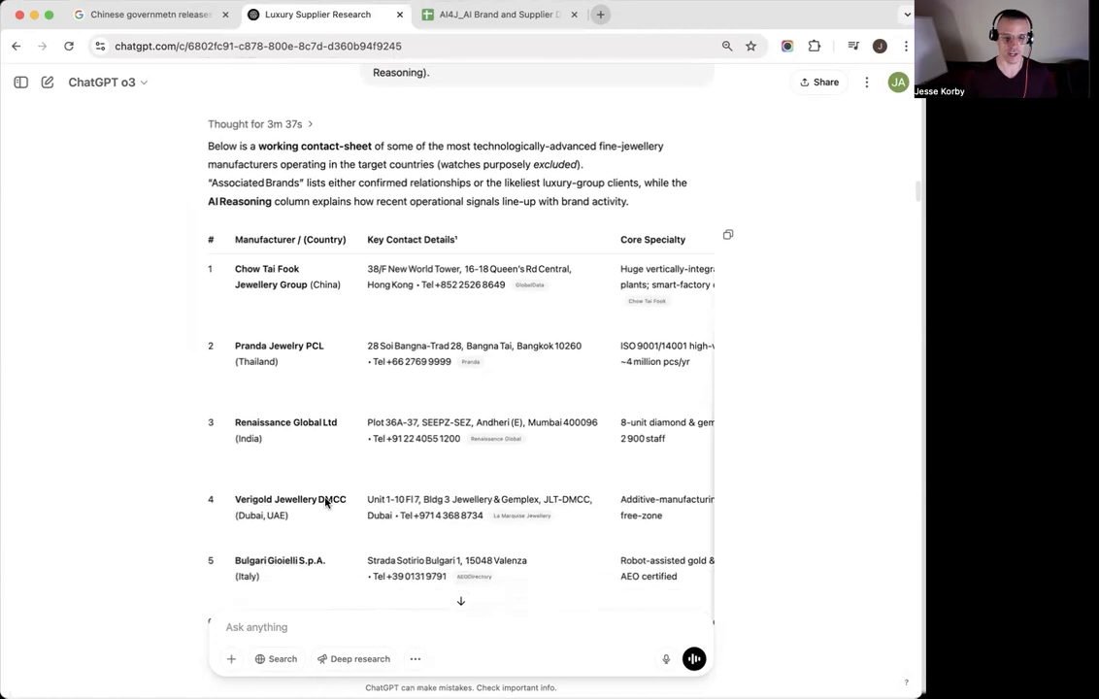
scroll(296, 536, down, 3)
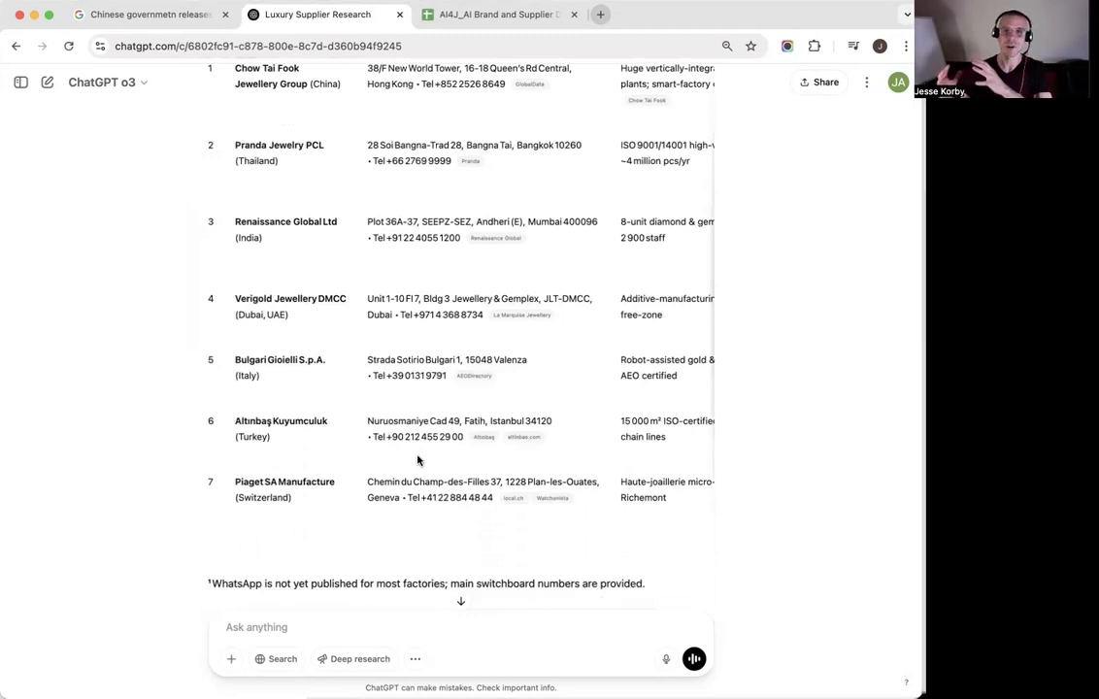
scroll(527, 313, right, 5)
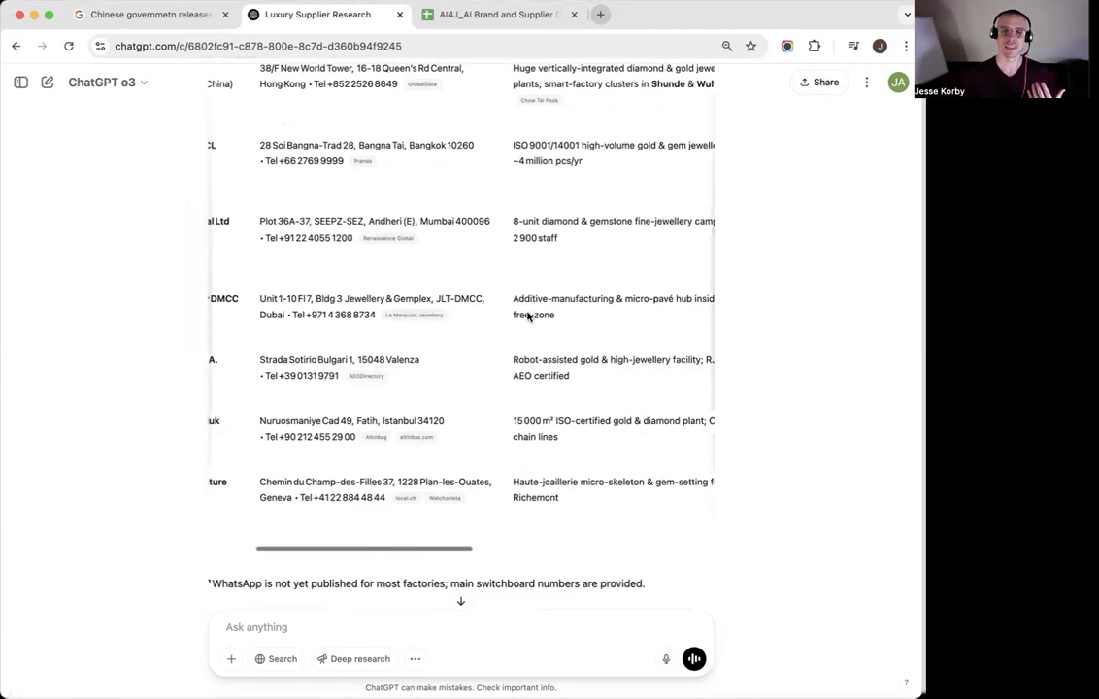
scroll(527, 313, right, 4)
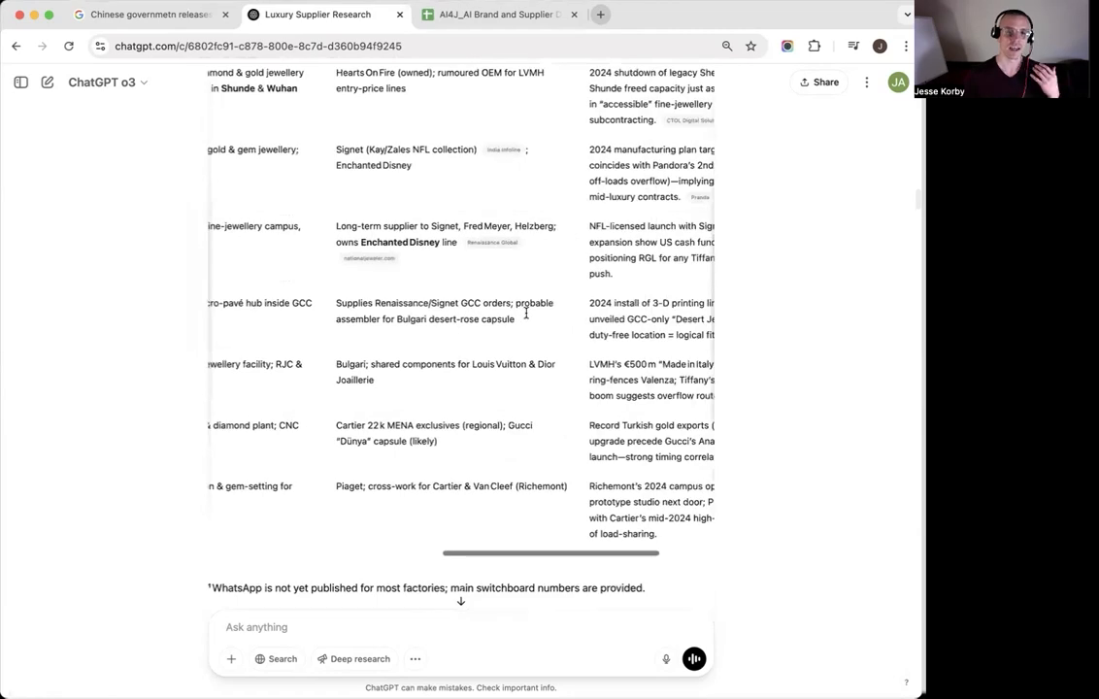
Compare the AI Reasoning entries in the jewelry contact sheet with the matching manufacturers, specialties and associated brands
scroll(528, 312, up, 5)
scroll(527, 316, up, 1)
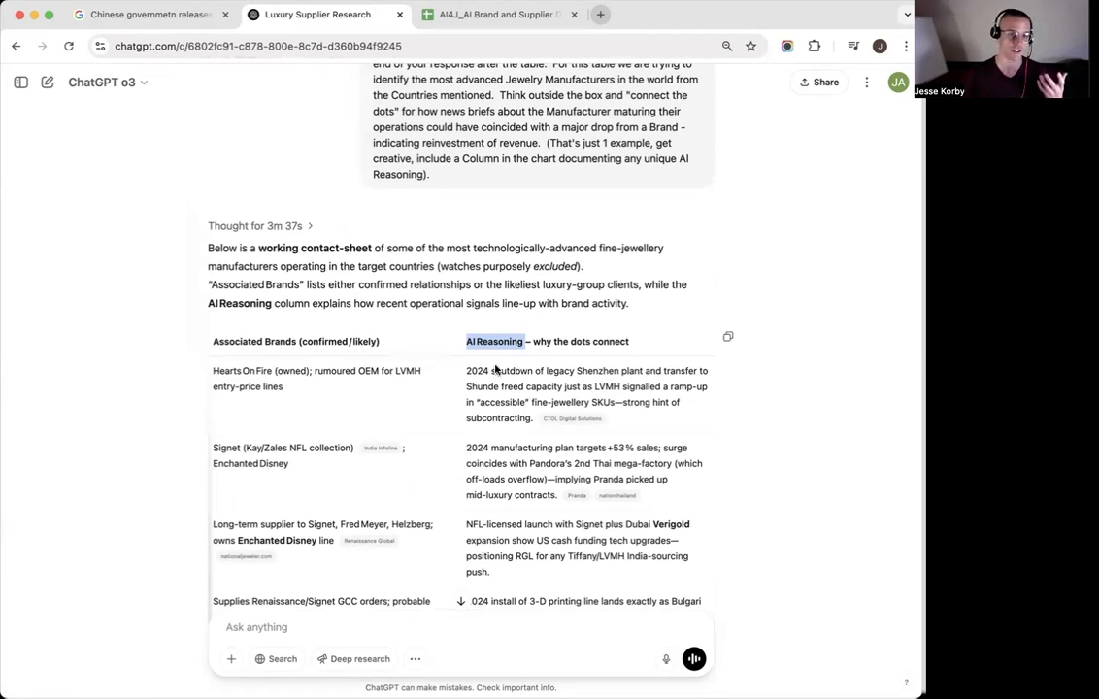
scroll(503, 395, left, 5)
scroll(503, 395, left, 5)
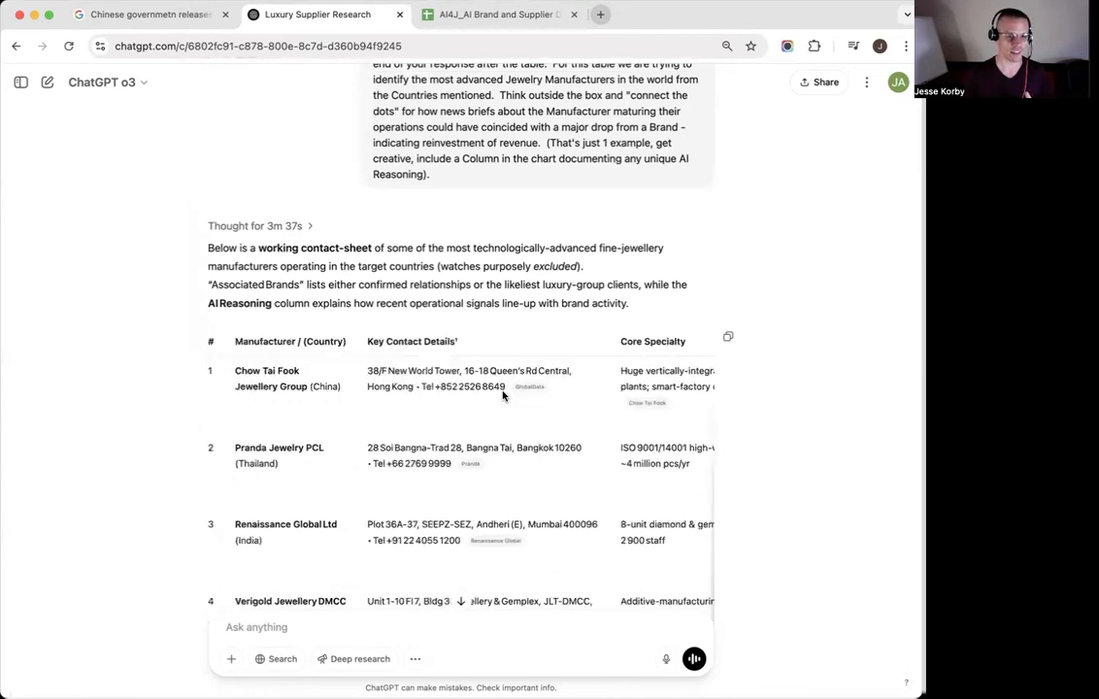
scroll(555, 402, right, 8)
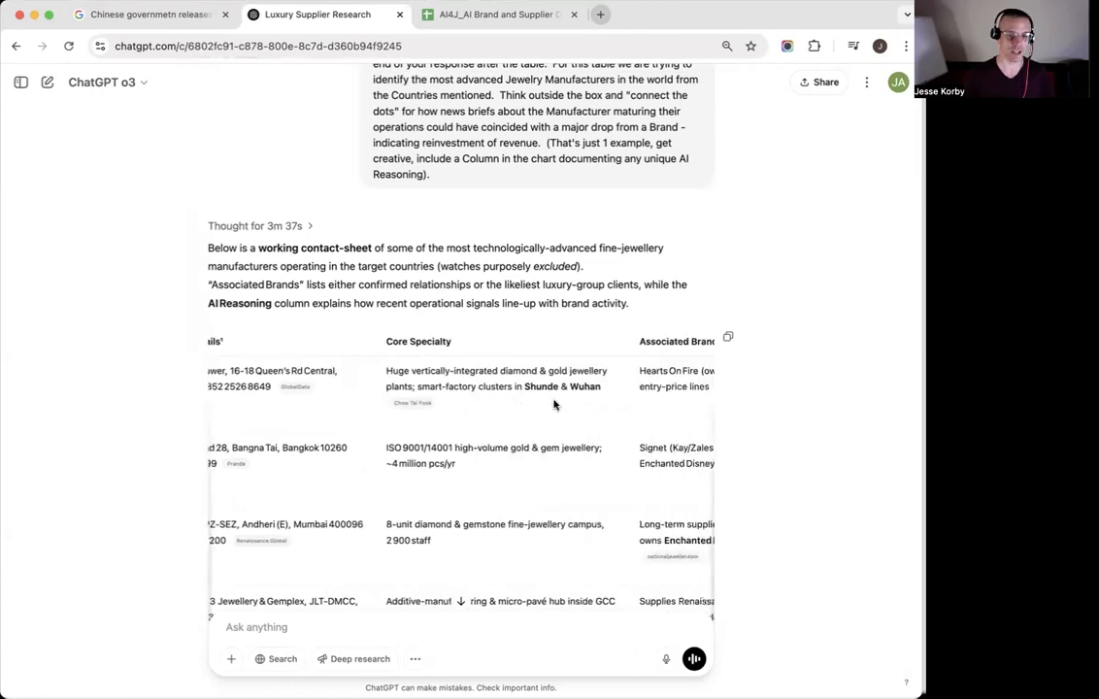
scroll(555, 404, right, 5)
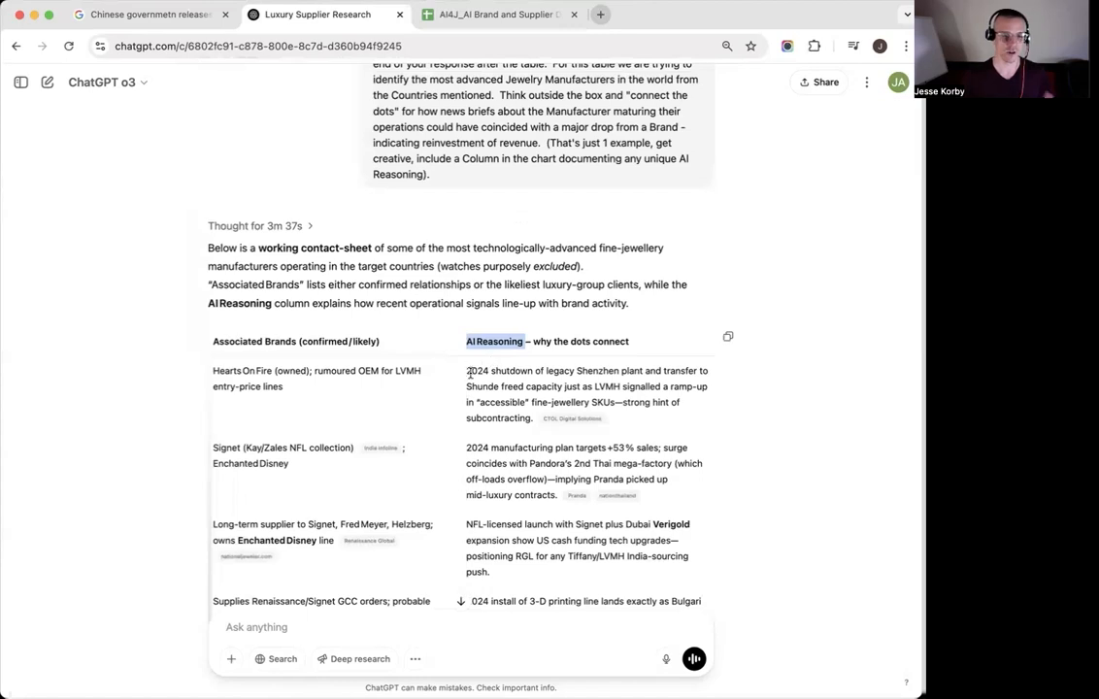
scroll(478, 380, left, 10)
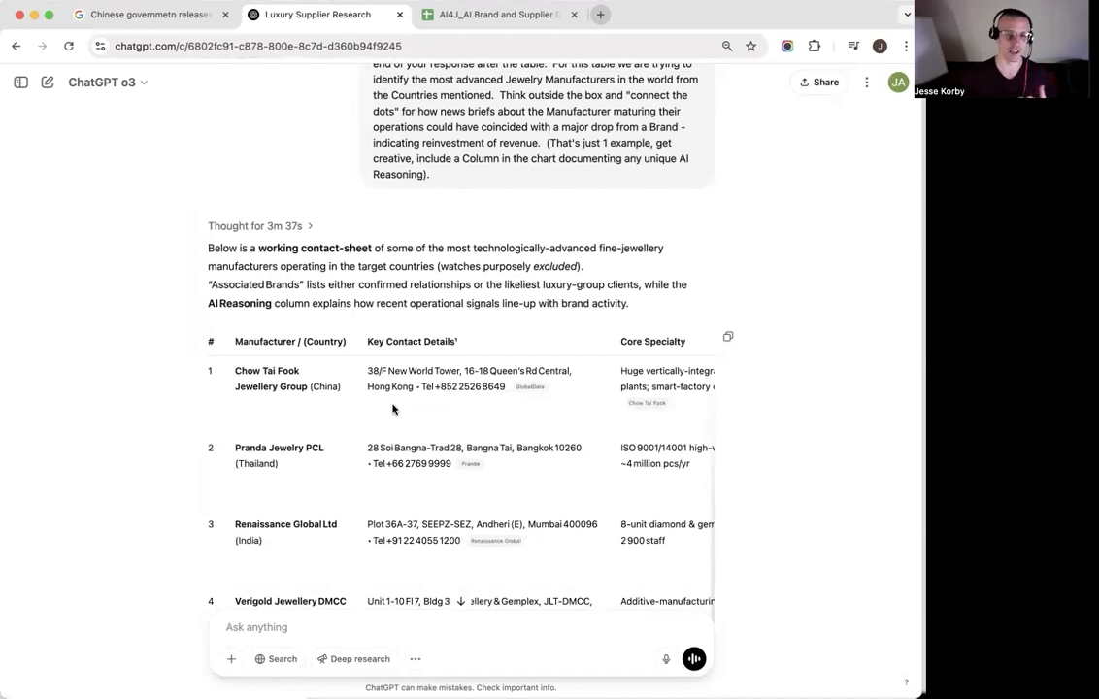
scroll(438, 395, right, 10)
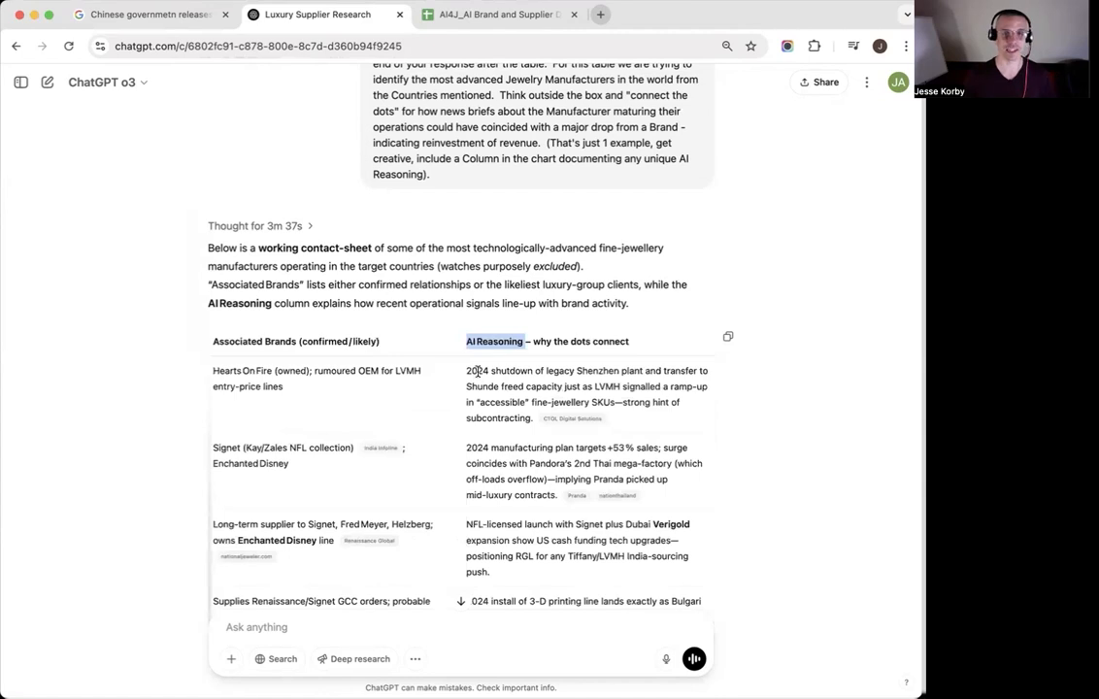
scroll(475, 372, left, 10)
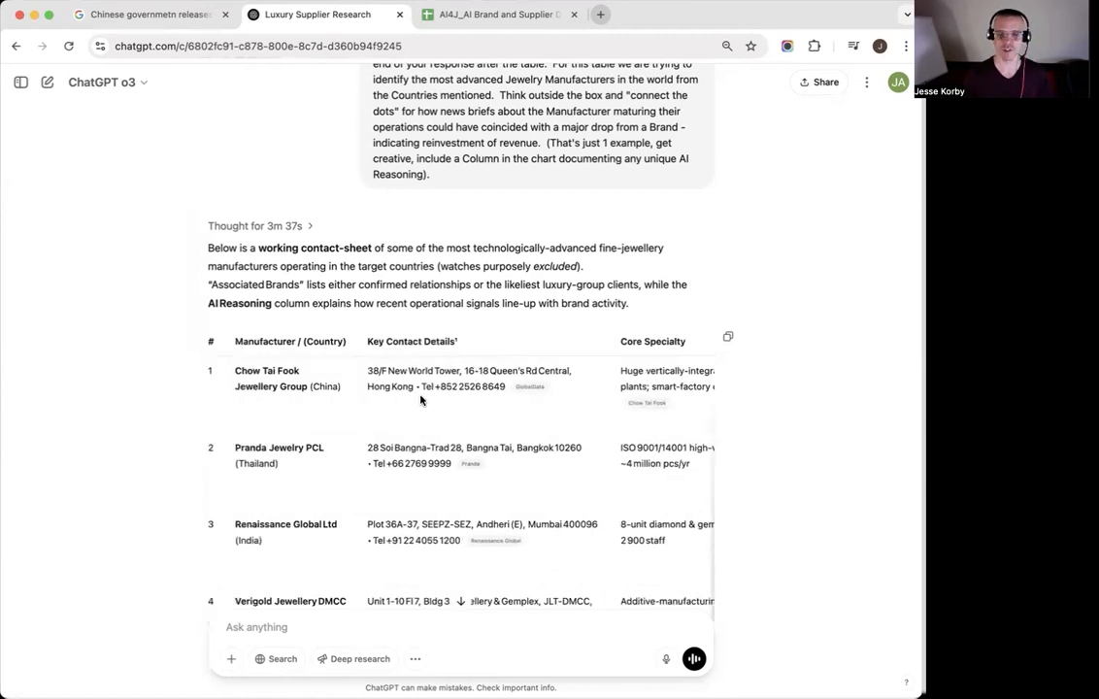
scroll(348, 439, down, 5)
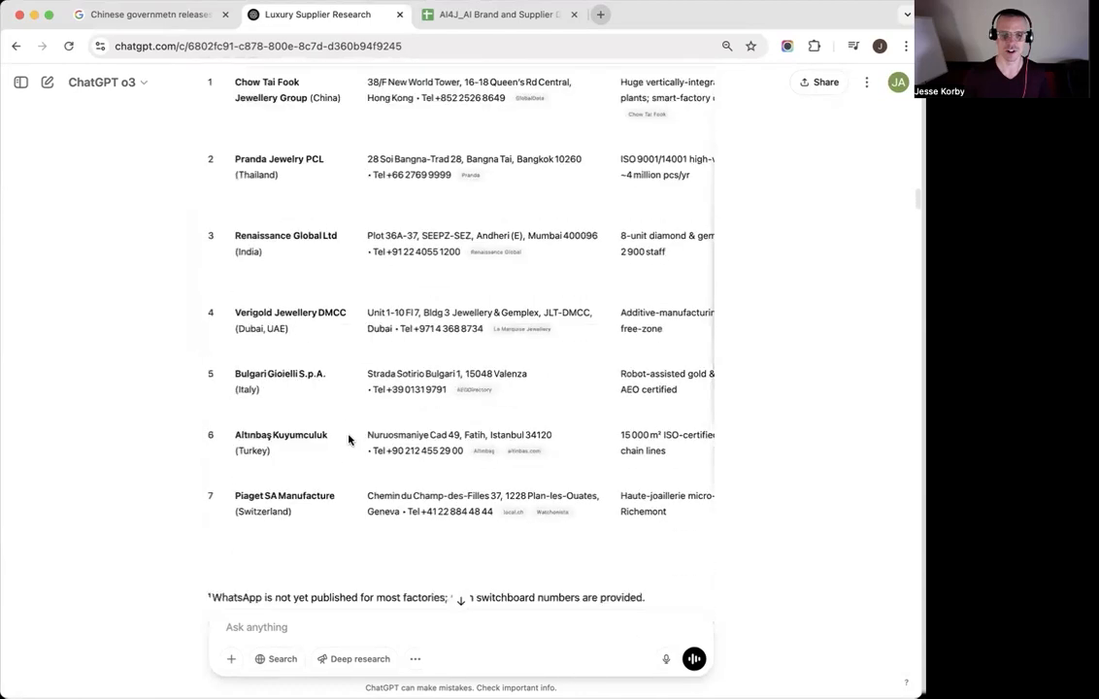
scroll(365, 437, up, 5)
scroll(444, 404, right, 3)
scroll(444, 404, right, 12)
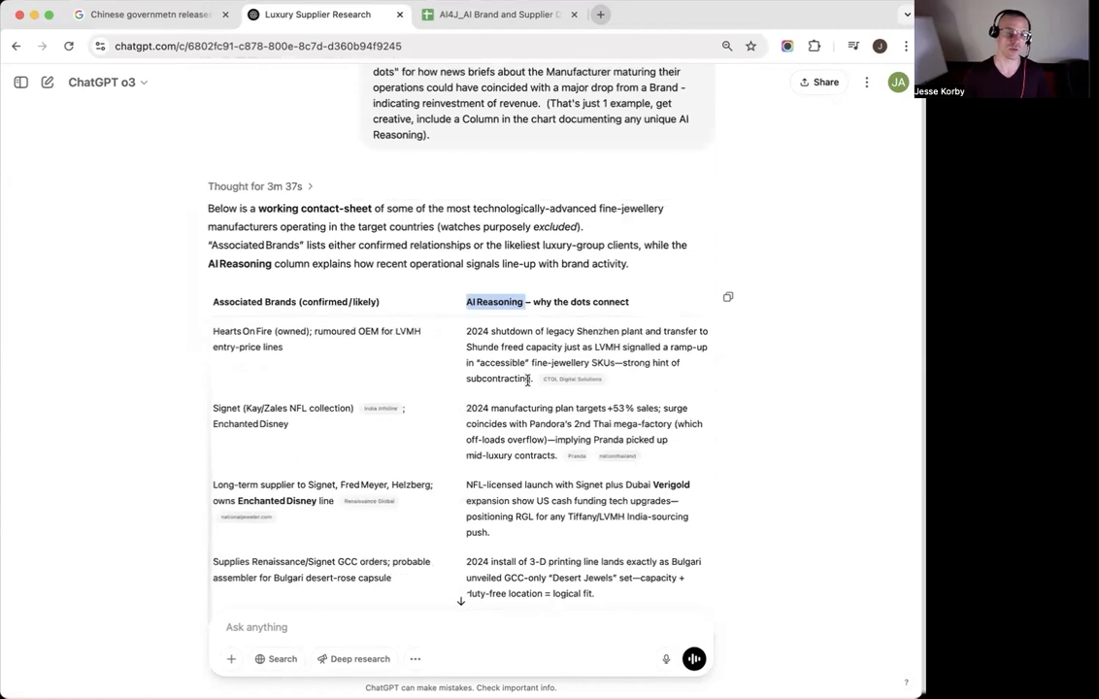
Glance at the research spreadsheet, return to the ChatGPT chat and examine the watch-only contact sheet with its associated brands and AI reasoning
click(437, 16)
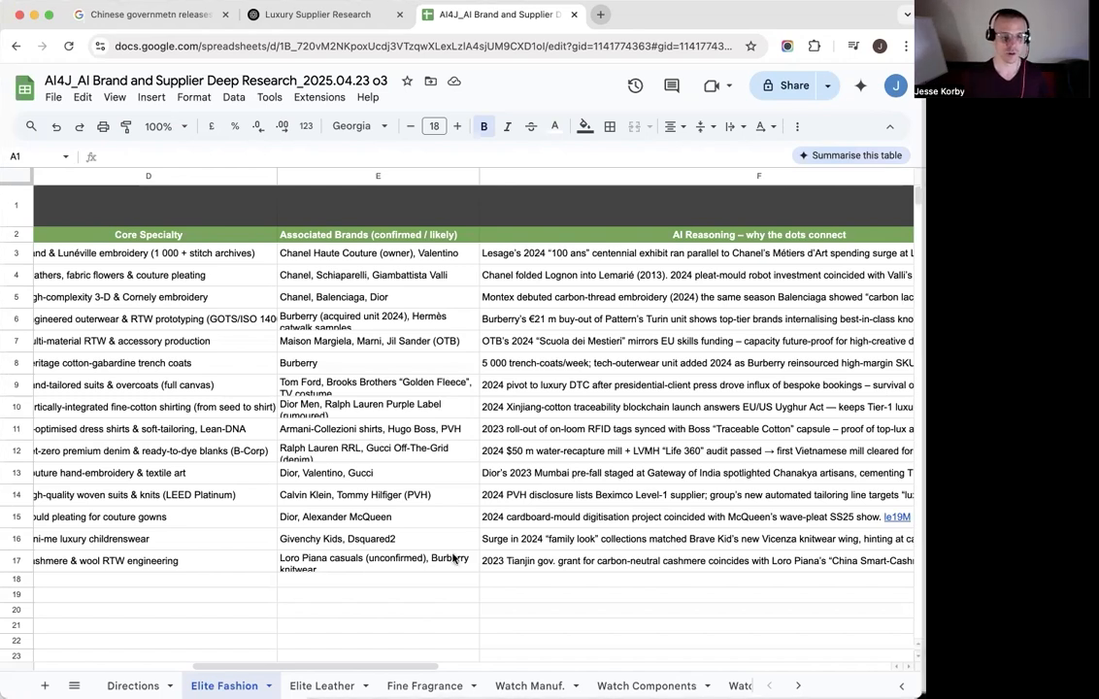
click(309, 17)
scroll(516, 294, down, 15)
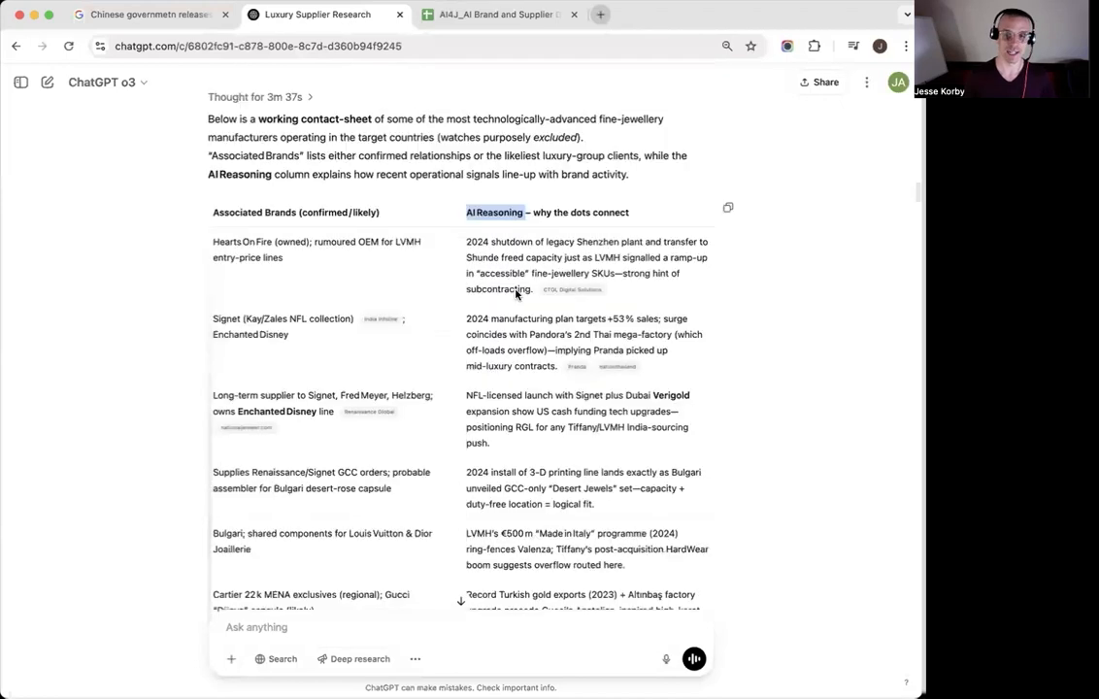
scroll(595, 318, down, 2)
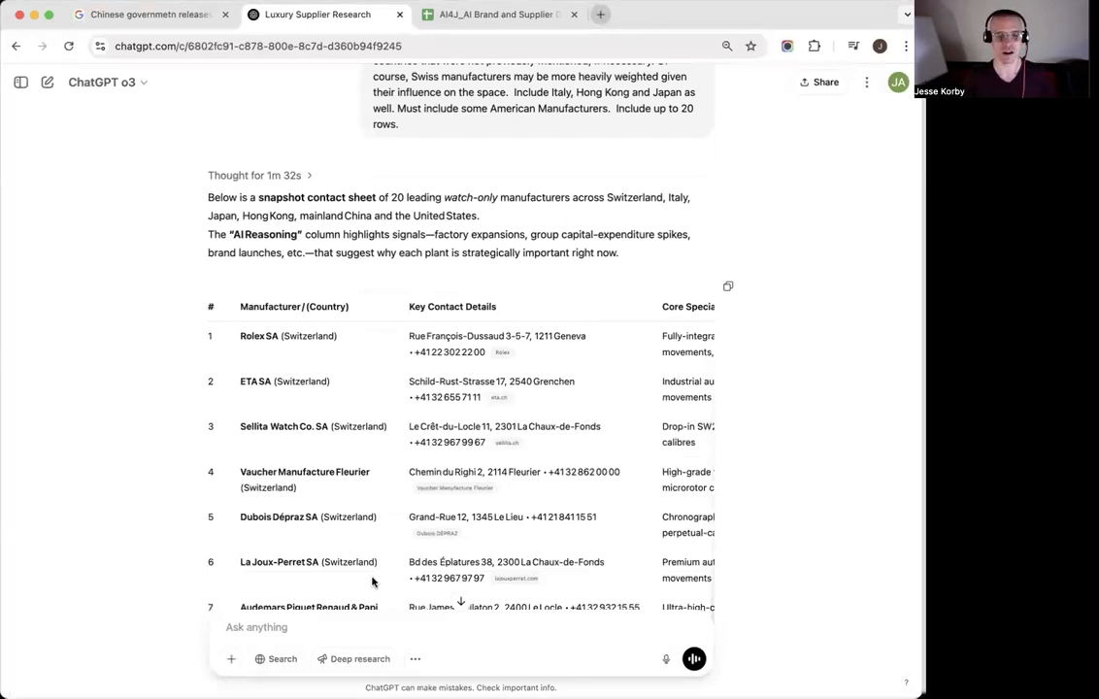
scroll(526, 392, down, 1)
scroll(531, 387, right, 5)
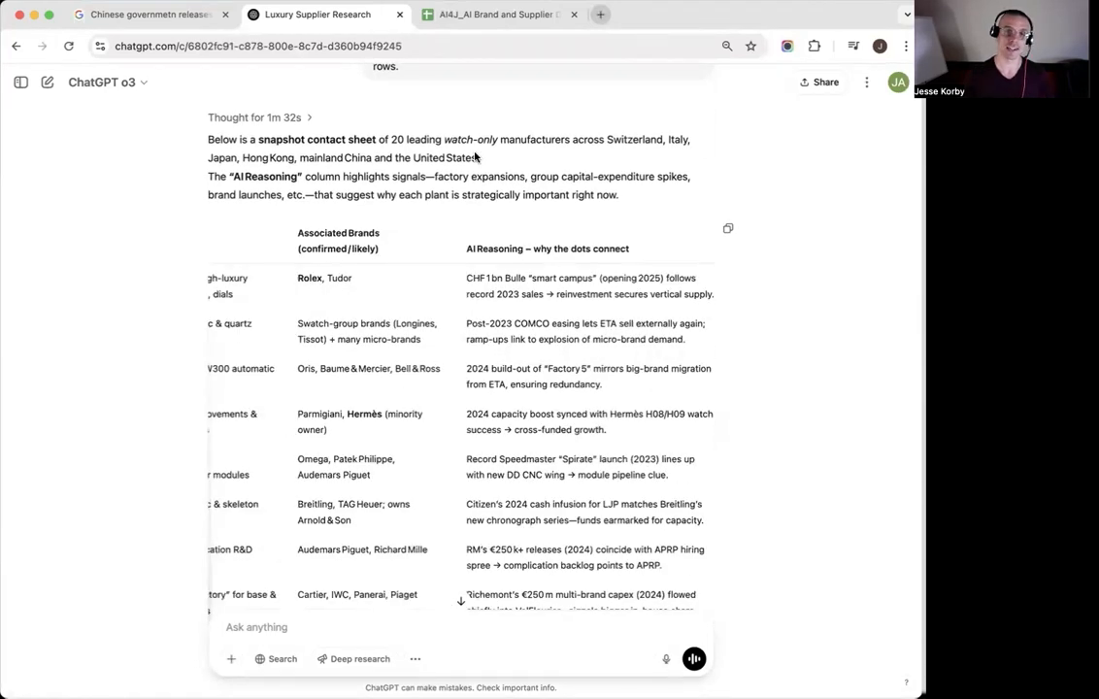
Switch to the AI4J_AI Brand and Supplier Deep Research spreadsheet and view the Elite Fashion sheet from its first column
click(475, 17)
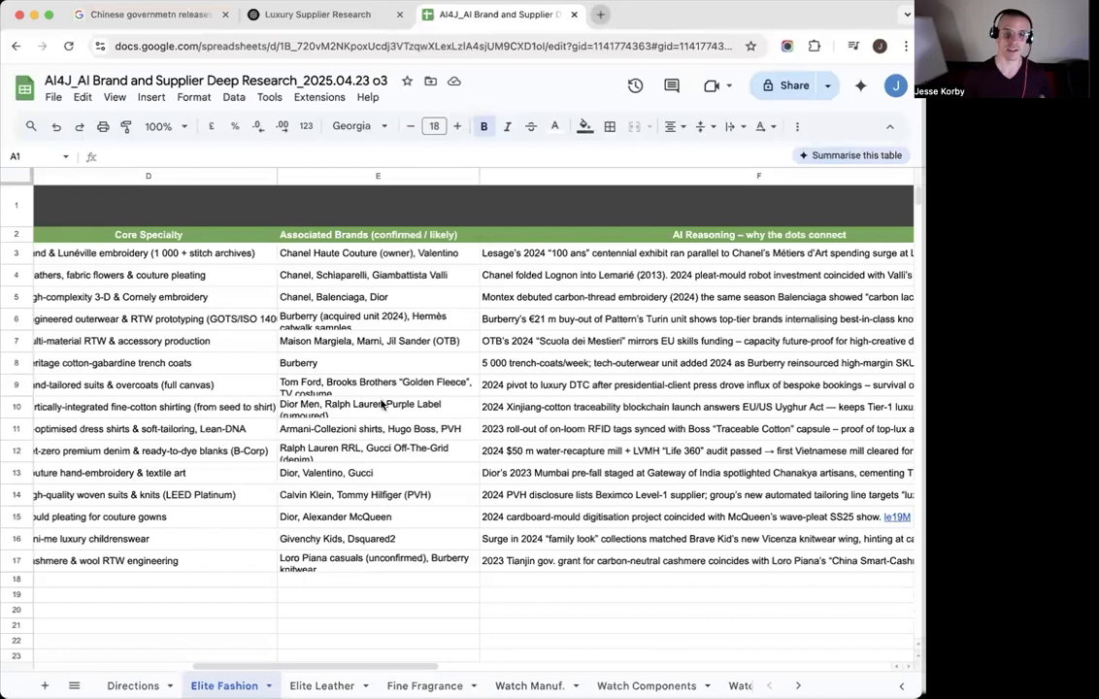
scroll(330, 311, left, 2)
scroll(330, 312, left, 5)
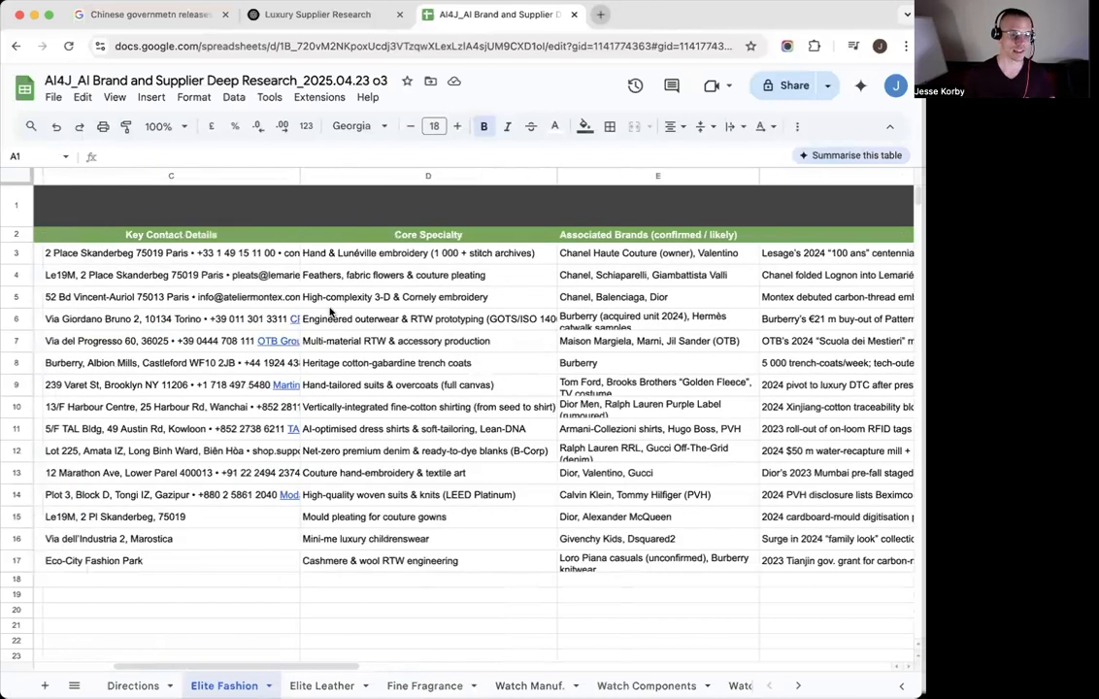
scroll(330, 311, left, 6)
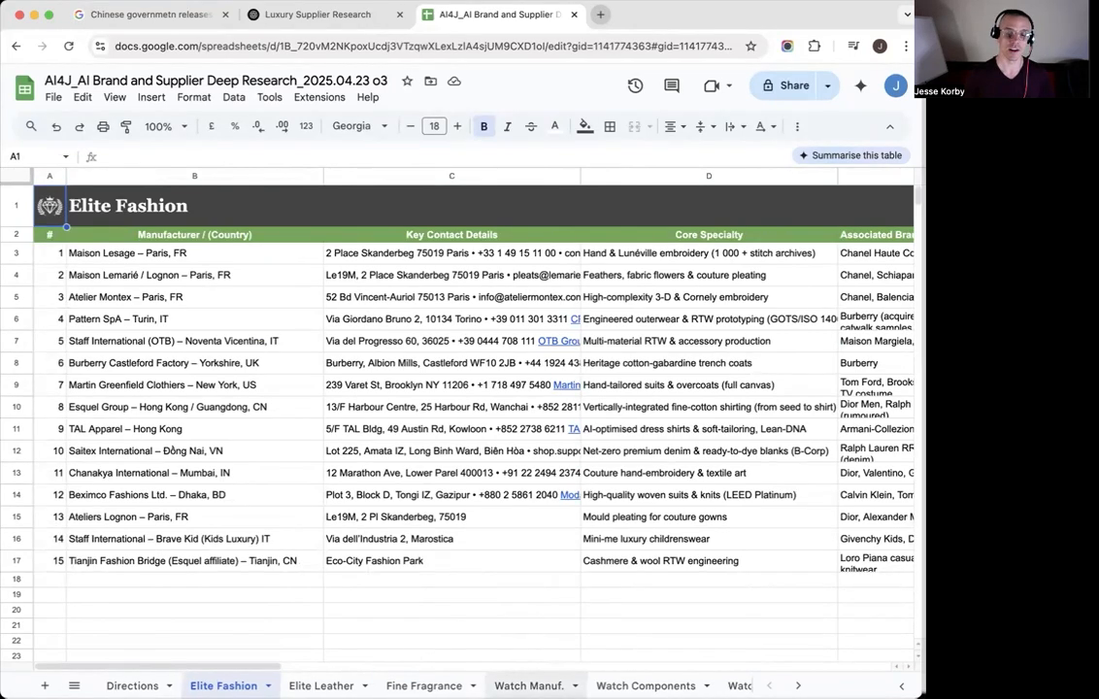
Look through the Watch Manuf., Watch Components and Watch Finishing & Other sheets
scroll(530, 683, right, 3)
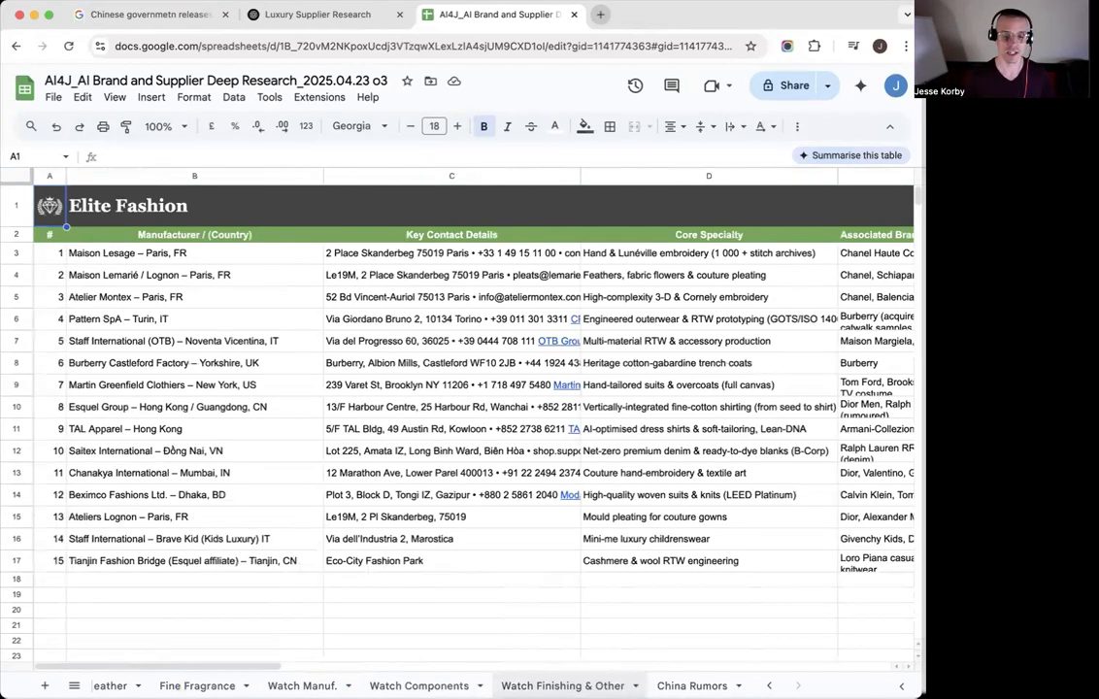
click(302, 686)
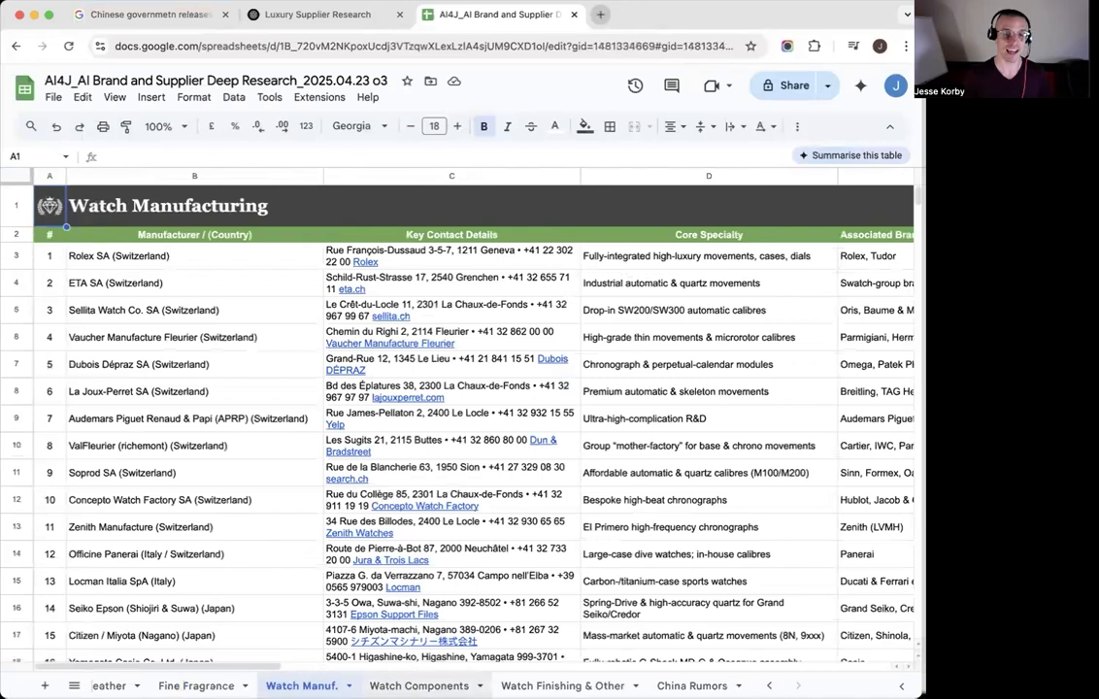
click(419, 686)
click(563, 686)
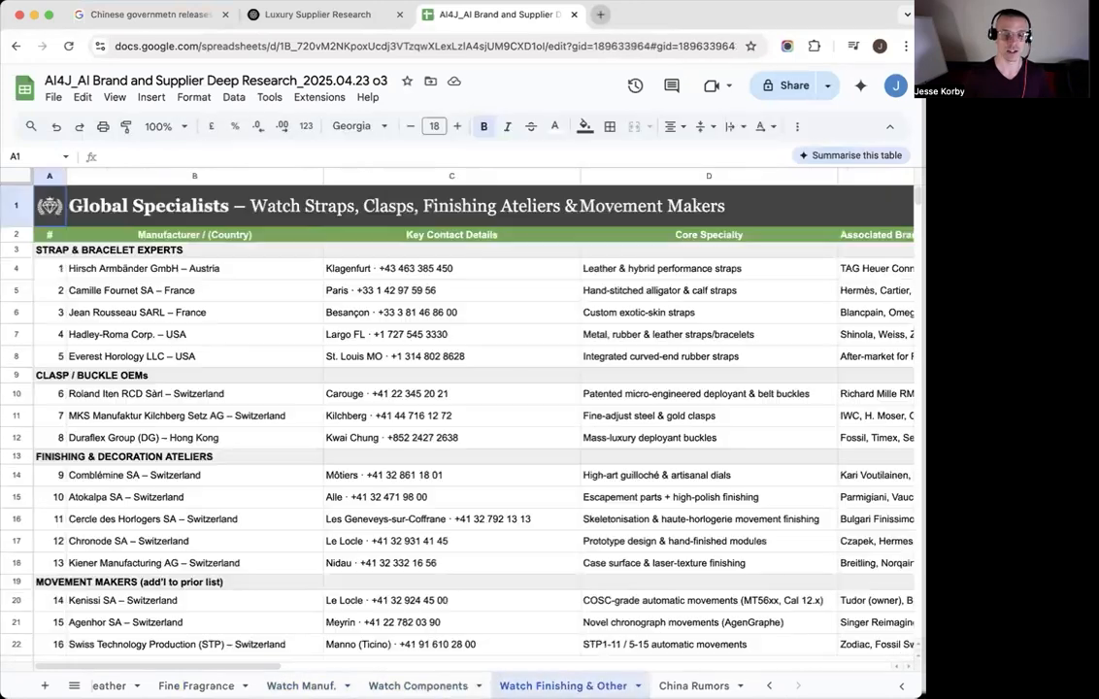
Open the China Rumors sheet and review the rumored Chinese manufacturers across its columns
click(694, 686)
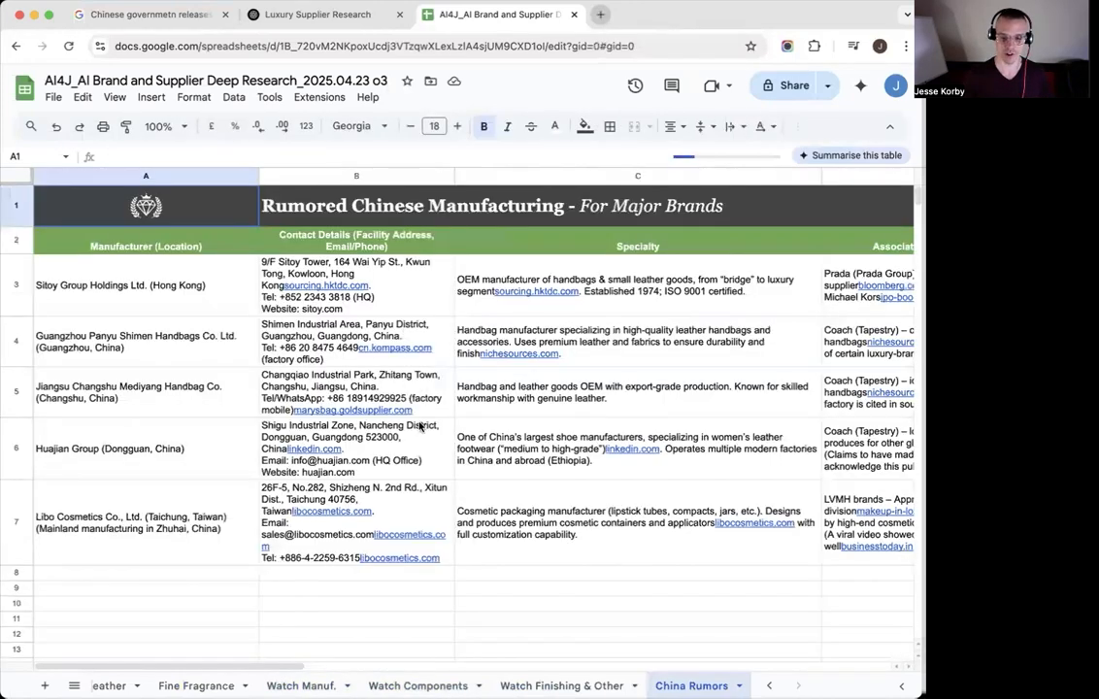
scroll(619, 547, right, 5)
scroll(618, 546, left, 5)
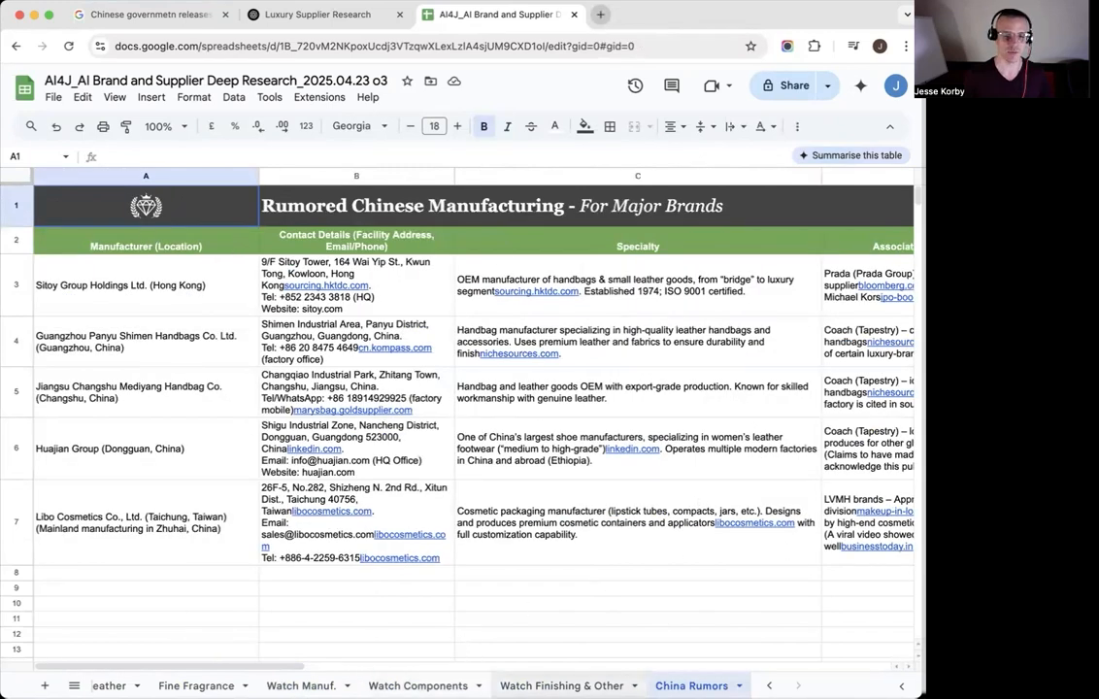
Return to the Elite Fashion sheet and review its core specialties, associated brands and AI reasoning
scroll(529, 685, left, 5)
click(223, 686)
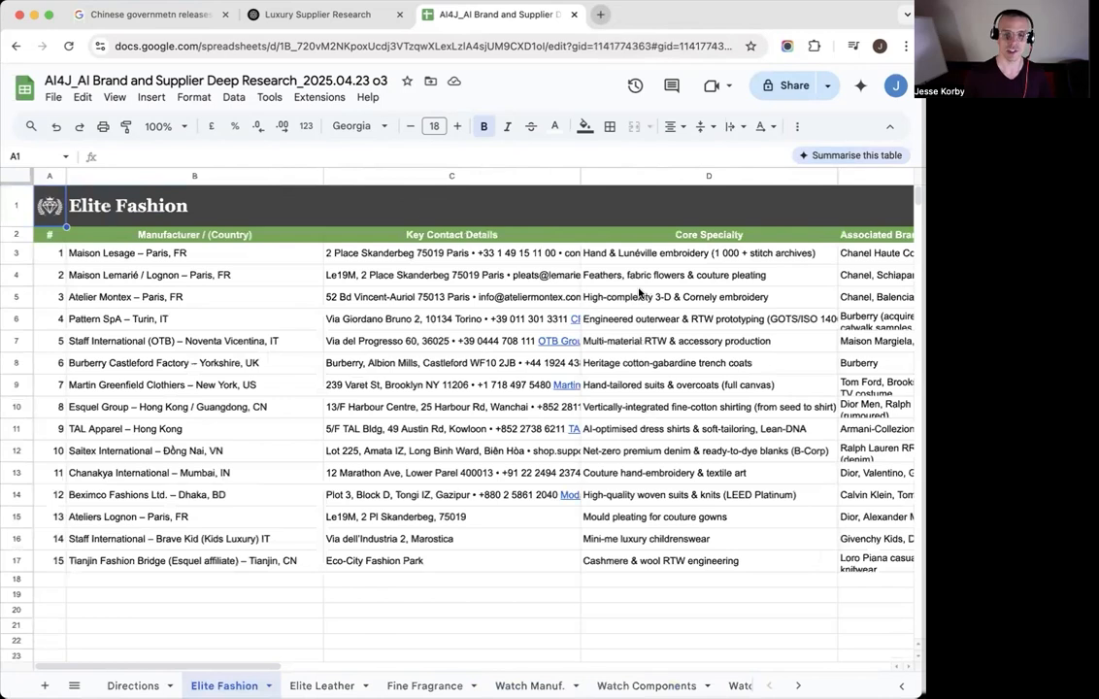
scroll(670, 298, right, 4)
scroll(670, 298, right, 4)
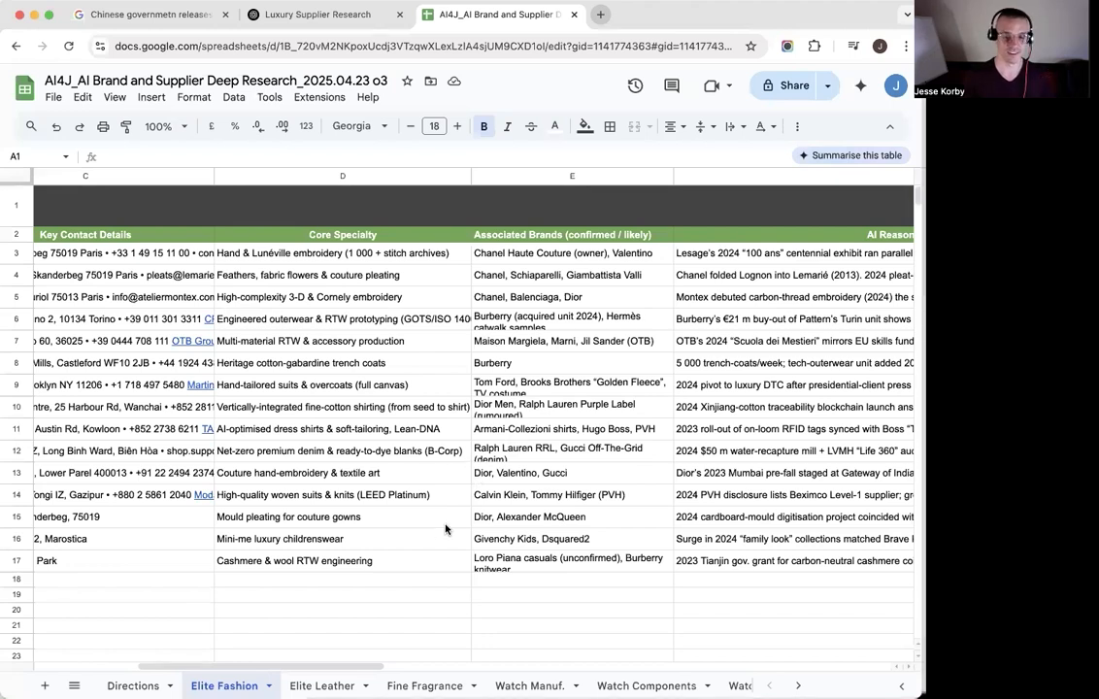
Open the Elite Leather sheet, review its manufacturers and reasoning, and select the associated brands of the Ubrique Leather Cluster
key(alt+Down)
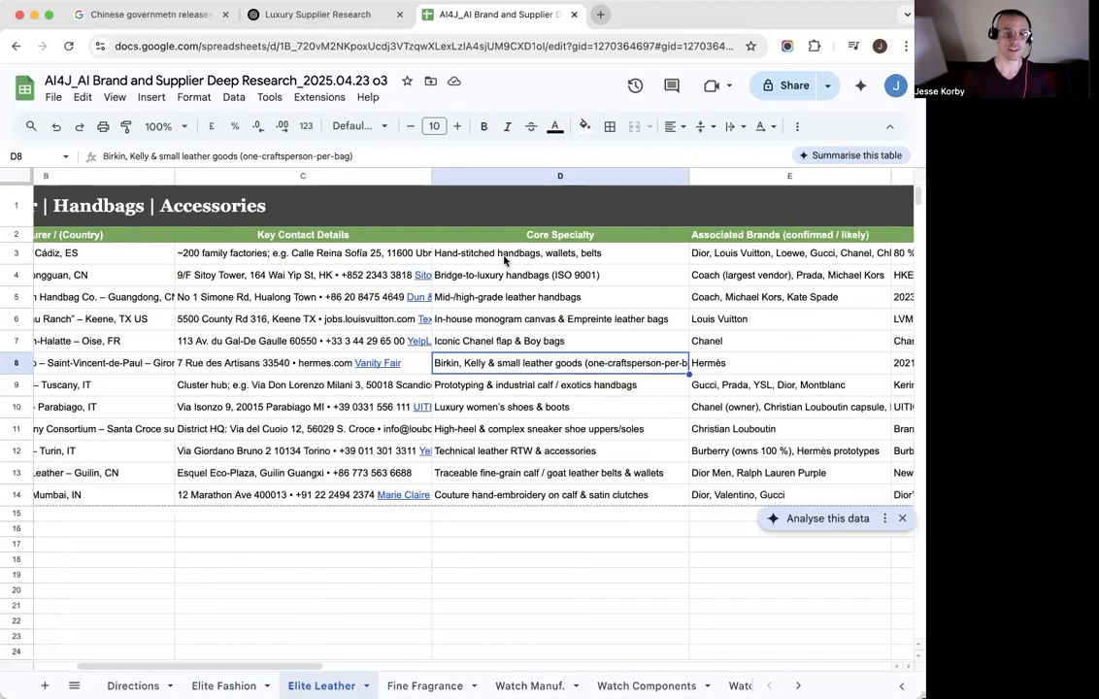
scroll(504, 255, left, 3)
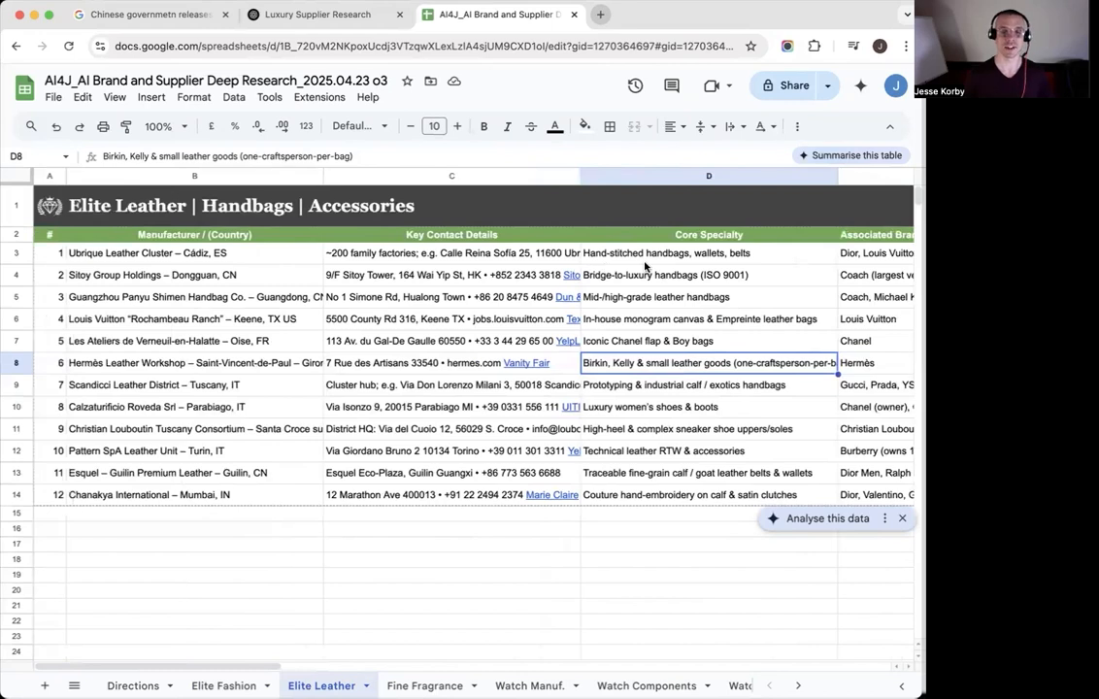
scroll(603, 265, right, 5)
scroll(552, 278, right, 3)
click(323, 257)
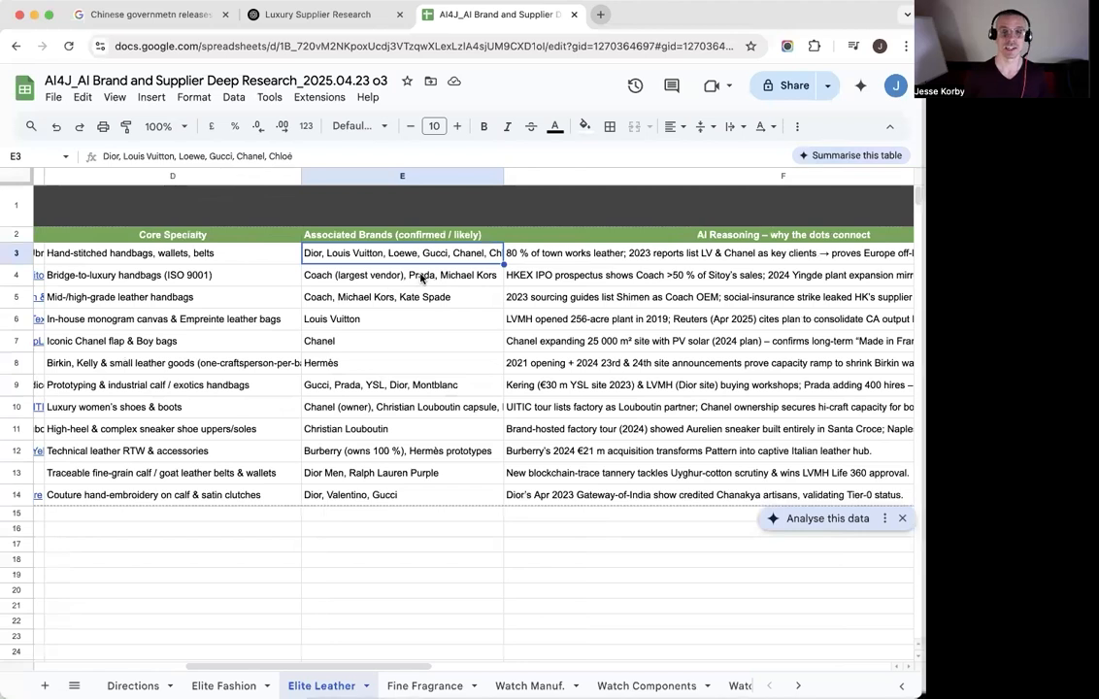
Select the AI reasoning for the Ubrique Leather Cluster and review the Elite Leather sheet's contact, specialty and brand columns
mouse_move(551, 275)
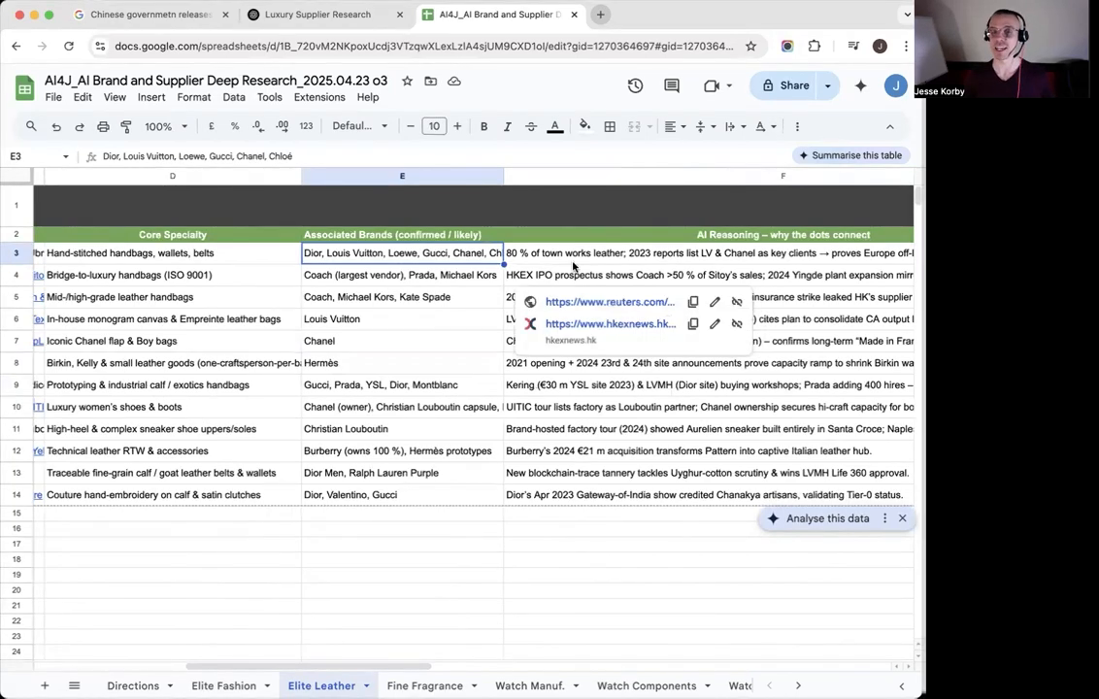
click(570, 256)
scroll(572, 255, right, 5)
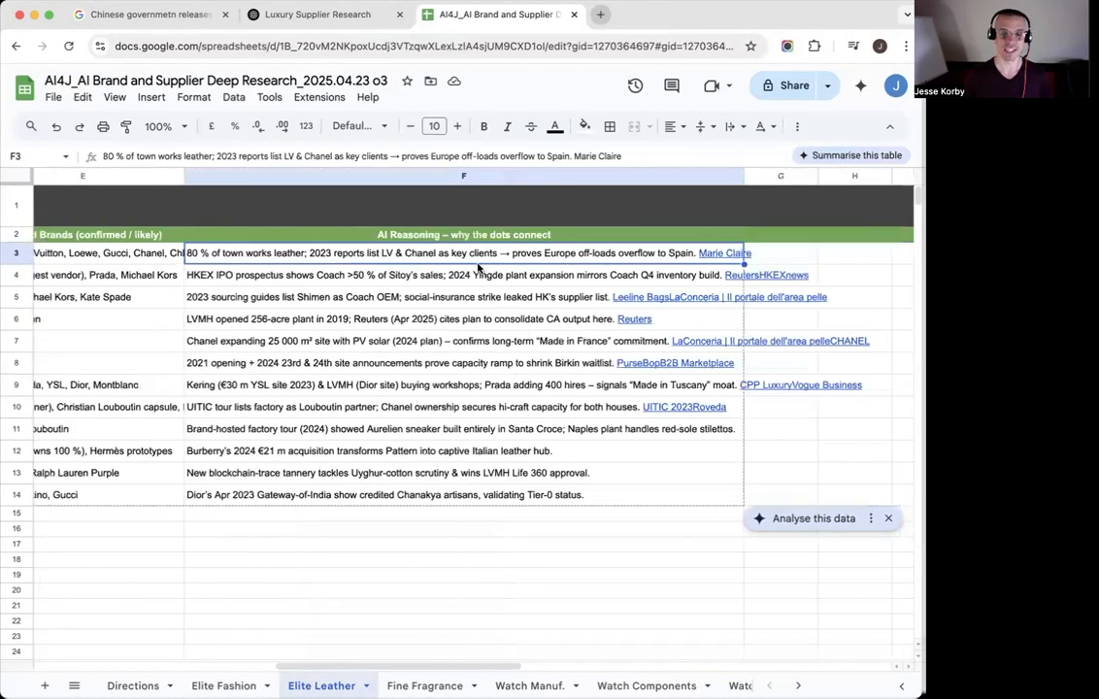
scroll(452, 260, left, 5)
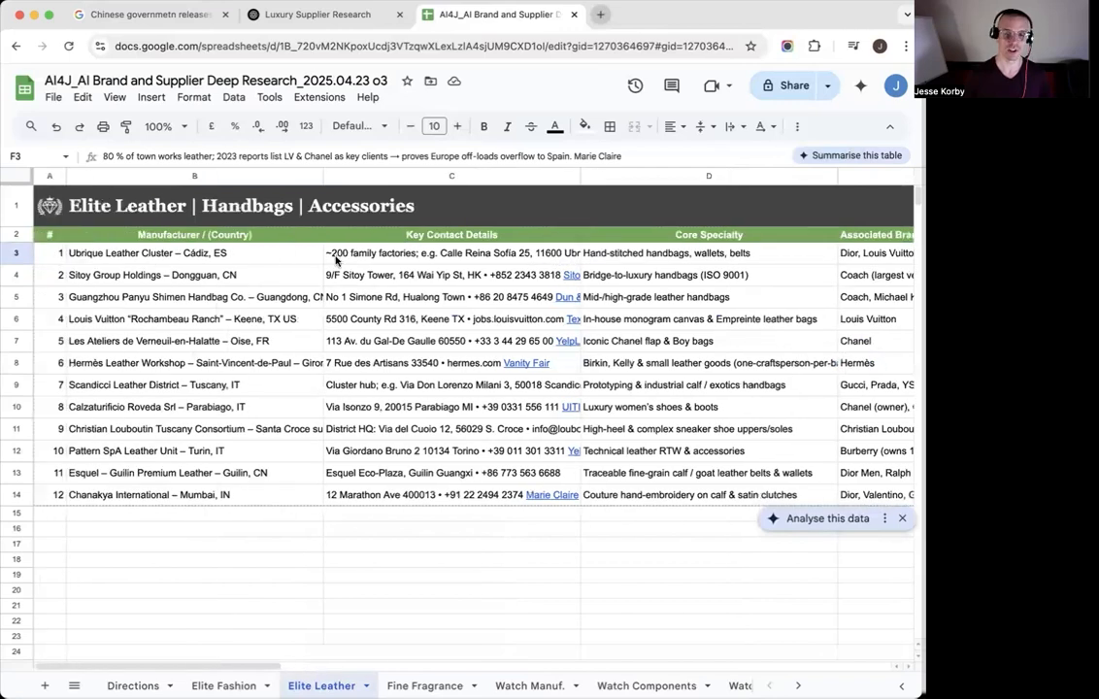
scroll(432, 233, right, 3)
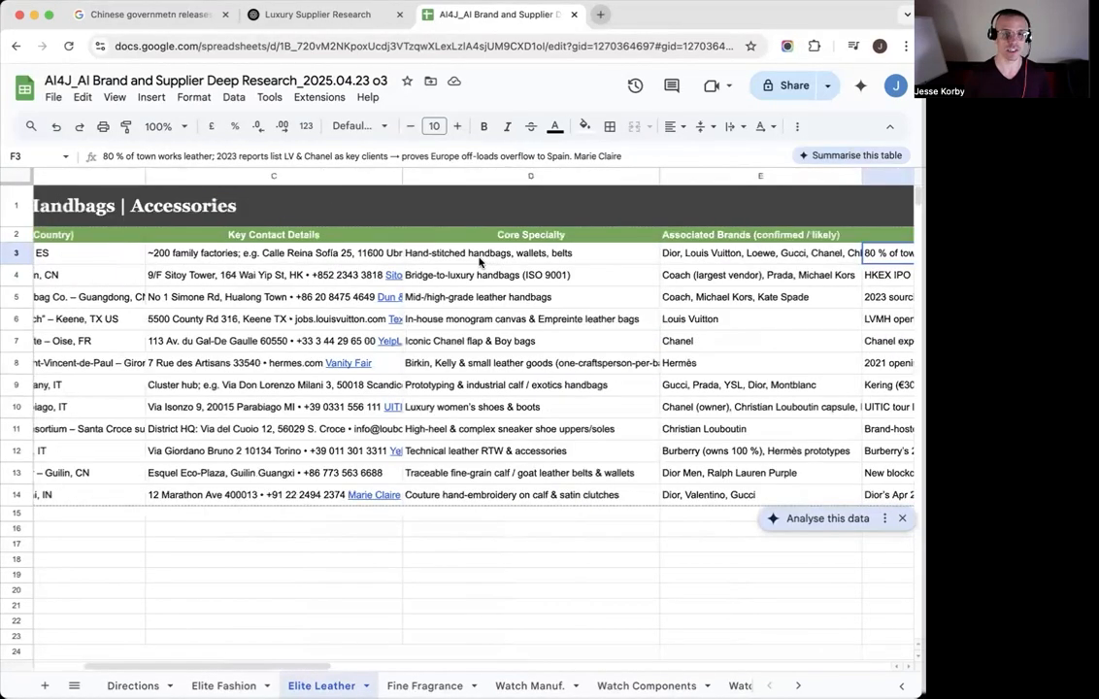
scroll(394, 340, right, 1)
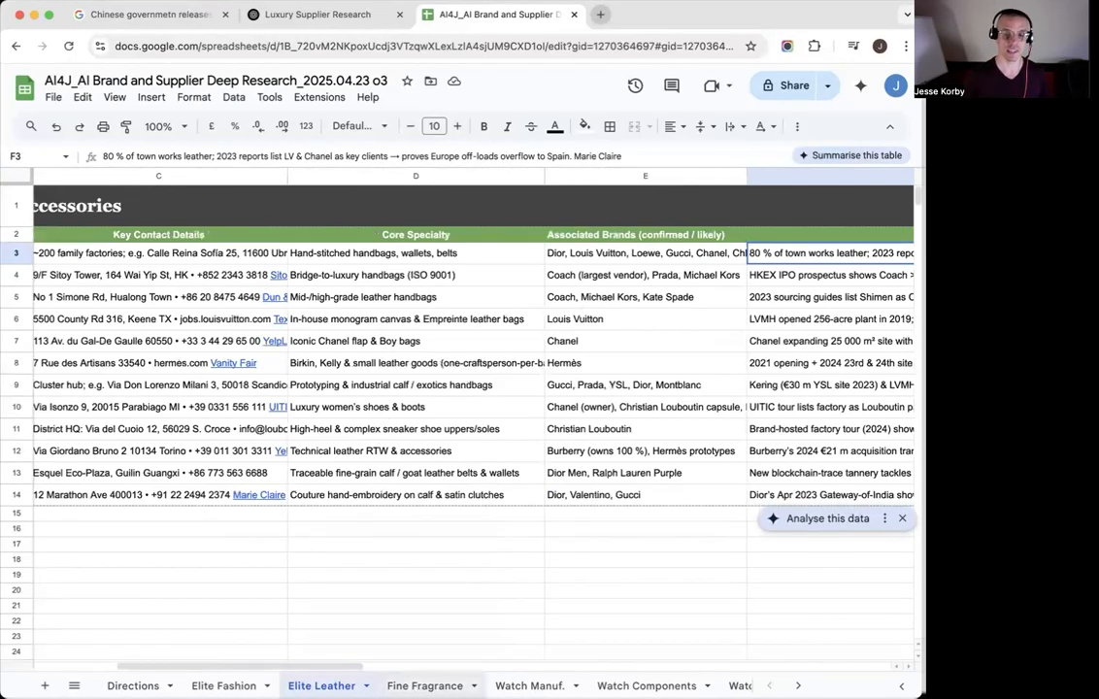
Open the Fine Fragrance sheet and review its manufacturers, associated brands and AI reasoning
click(424, 686)
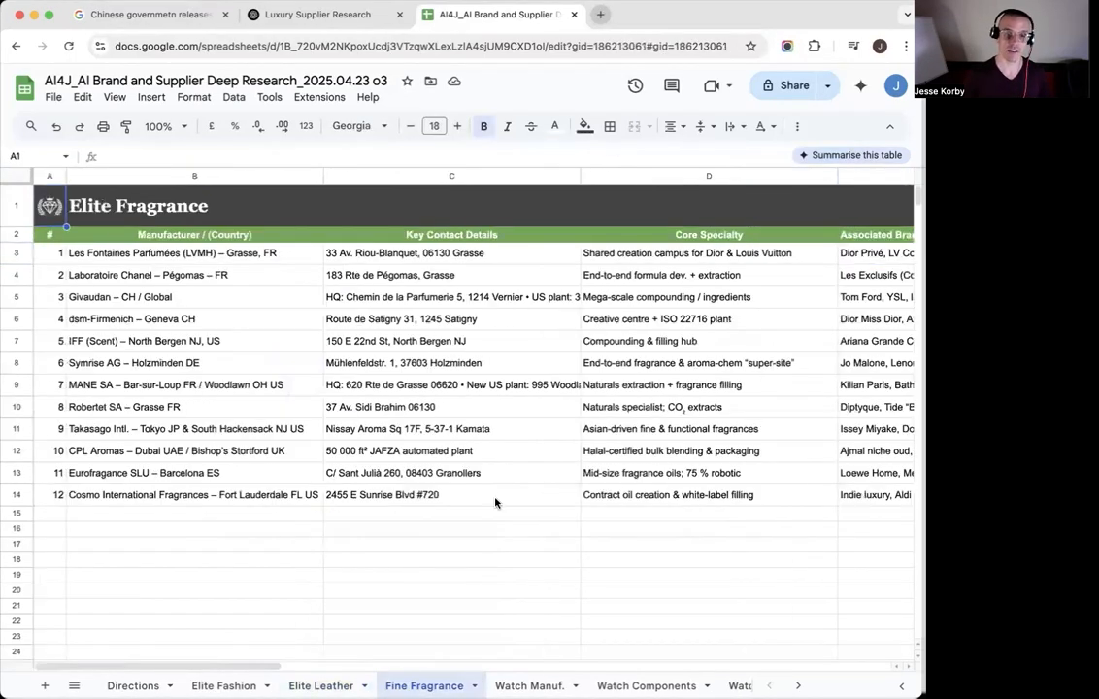
scroll(495, 502, right, 10)
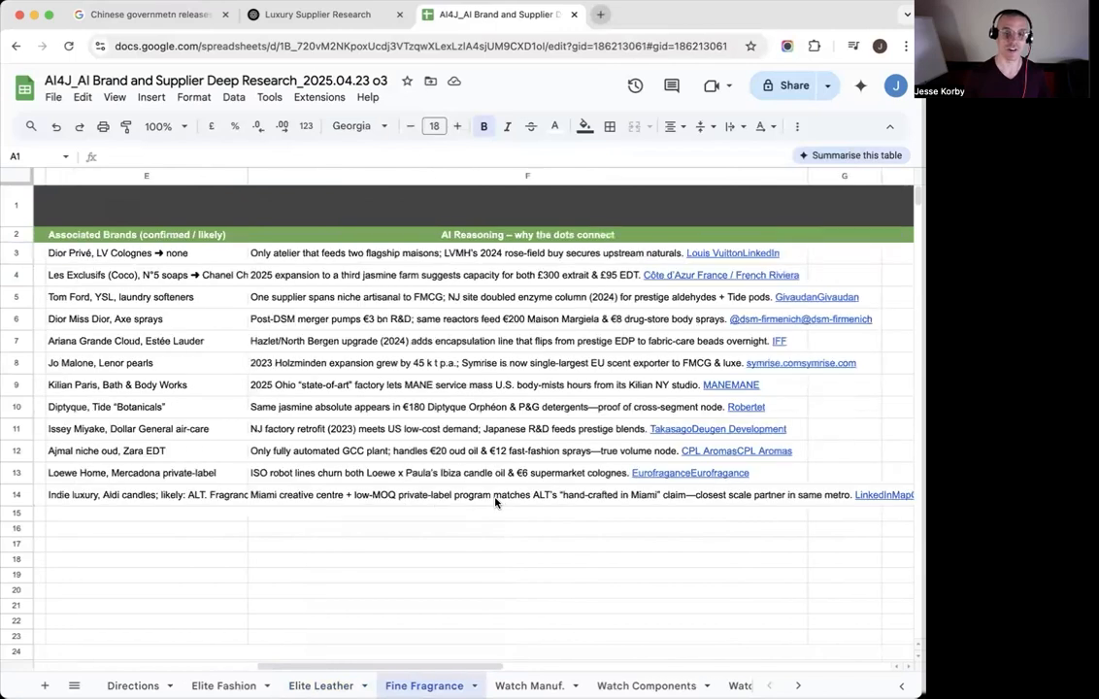
scroll(496, 502, left, 8)
scroll(496, 502, left, 1)
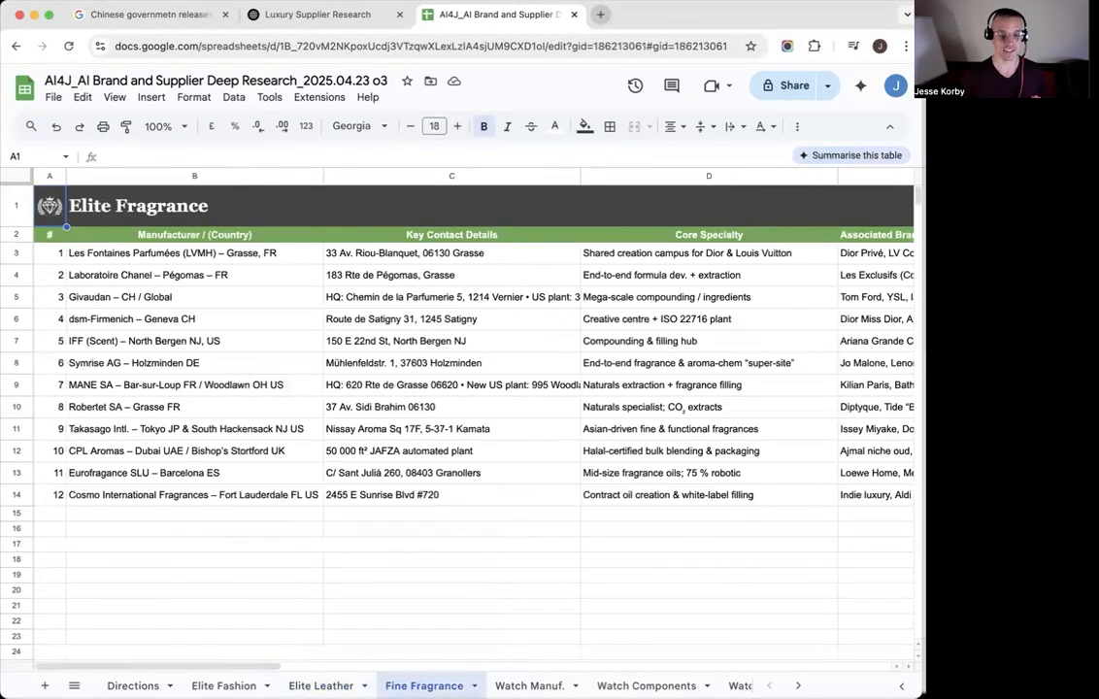
Open the Watch Manuf. sheet and review its manufacturers and contact details down to the last entry
click(529, 686)
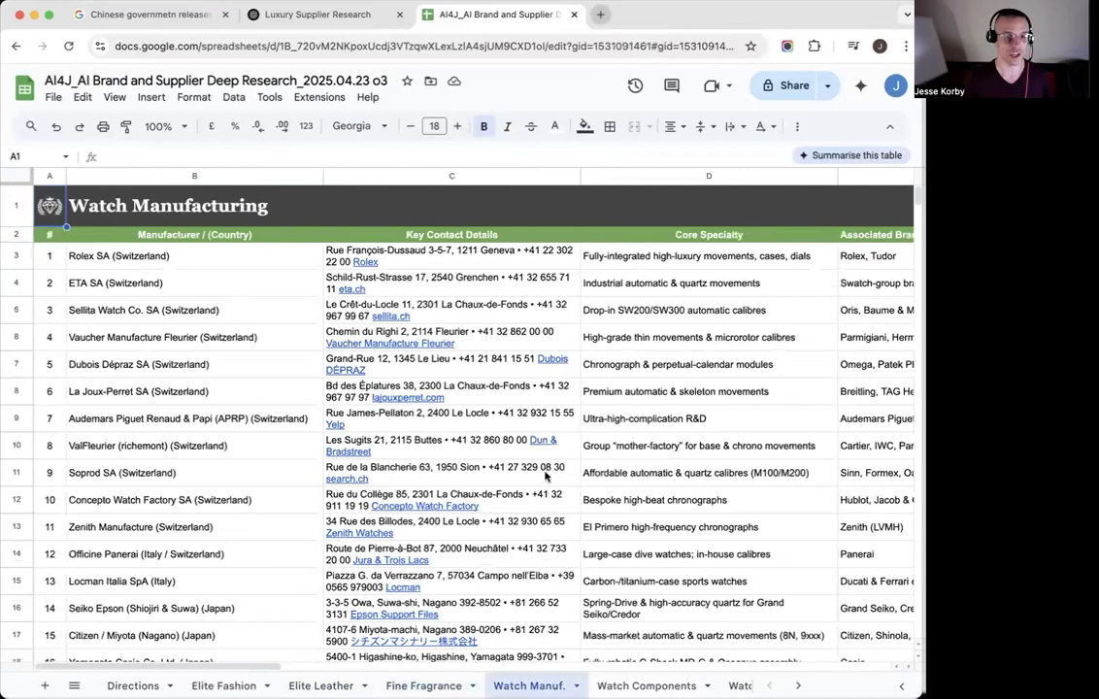
mouse_move(534, 490)
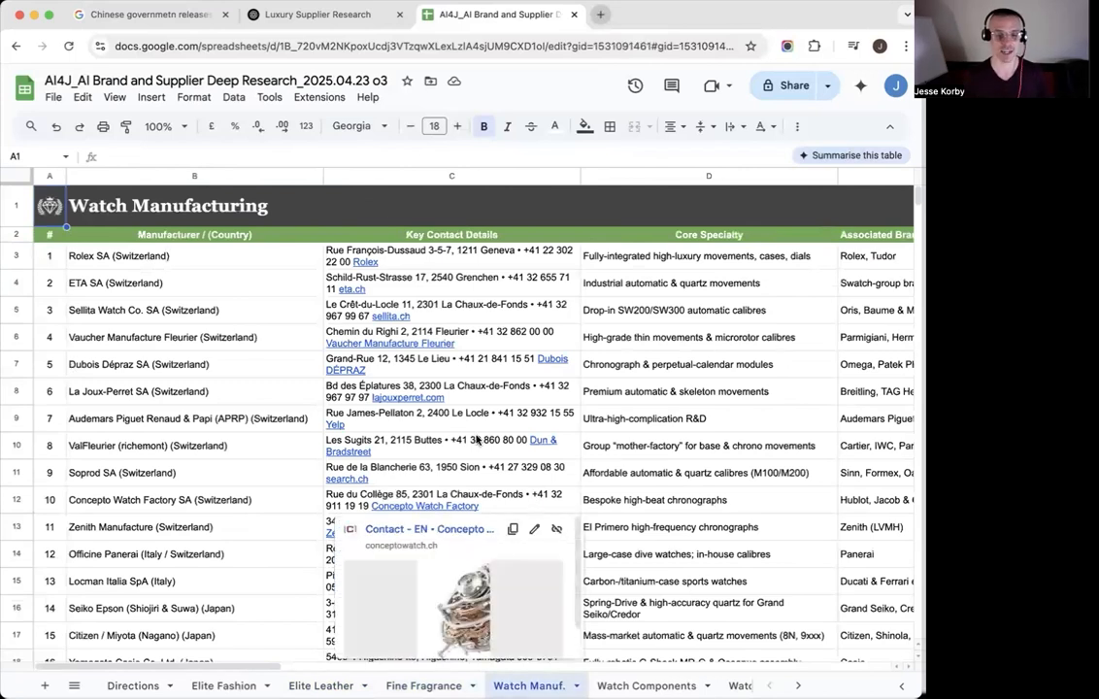
scroll(368, 409, down, 3)
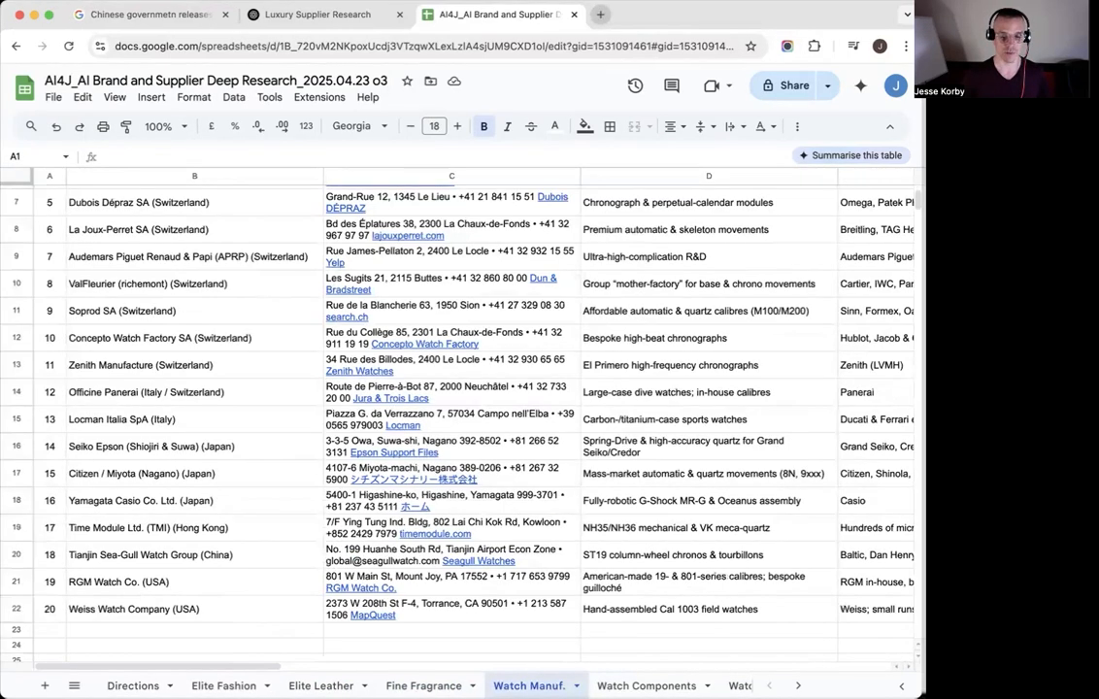
Open the Watch Finishing & Other sheet and review its strap, clasp, finishing and movement specialists
scroll(507, 685, right, 2)
click(574, 686)
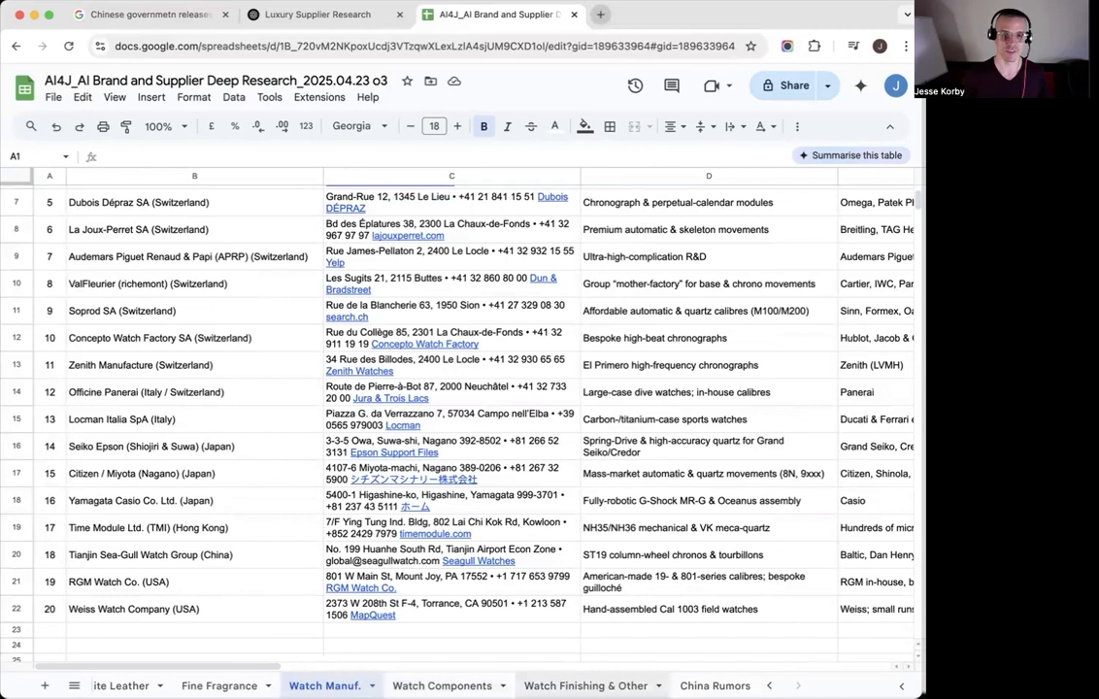
scroll(611, 549, down, 1)
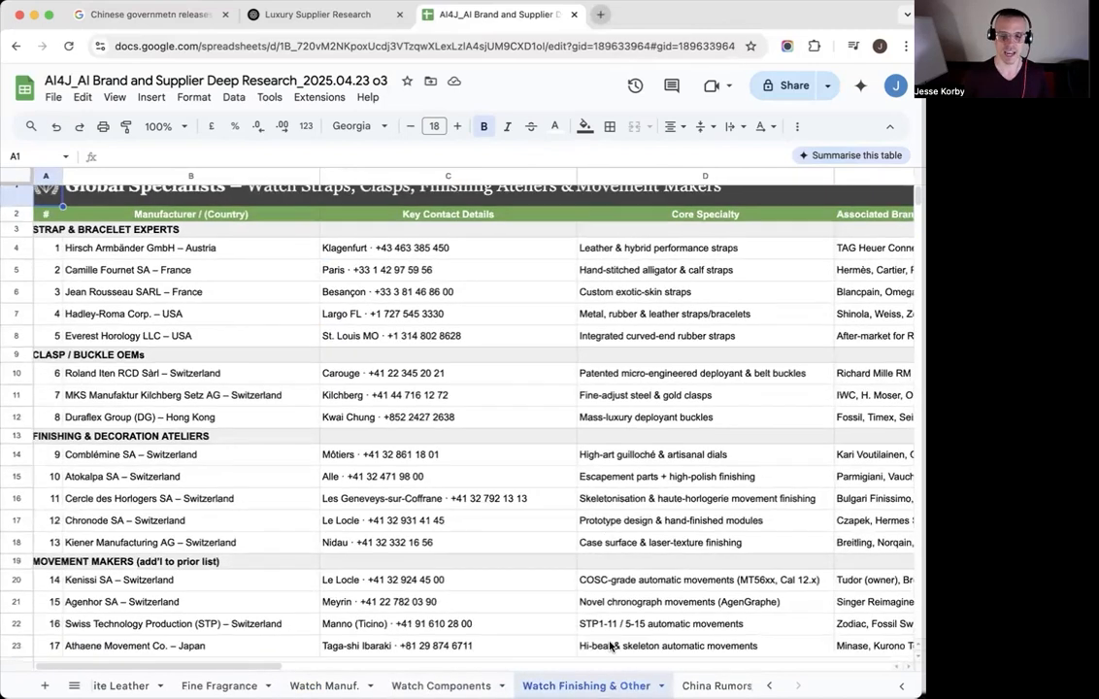
scroll(407, 686, left, 2)
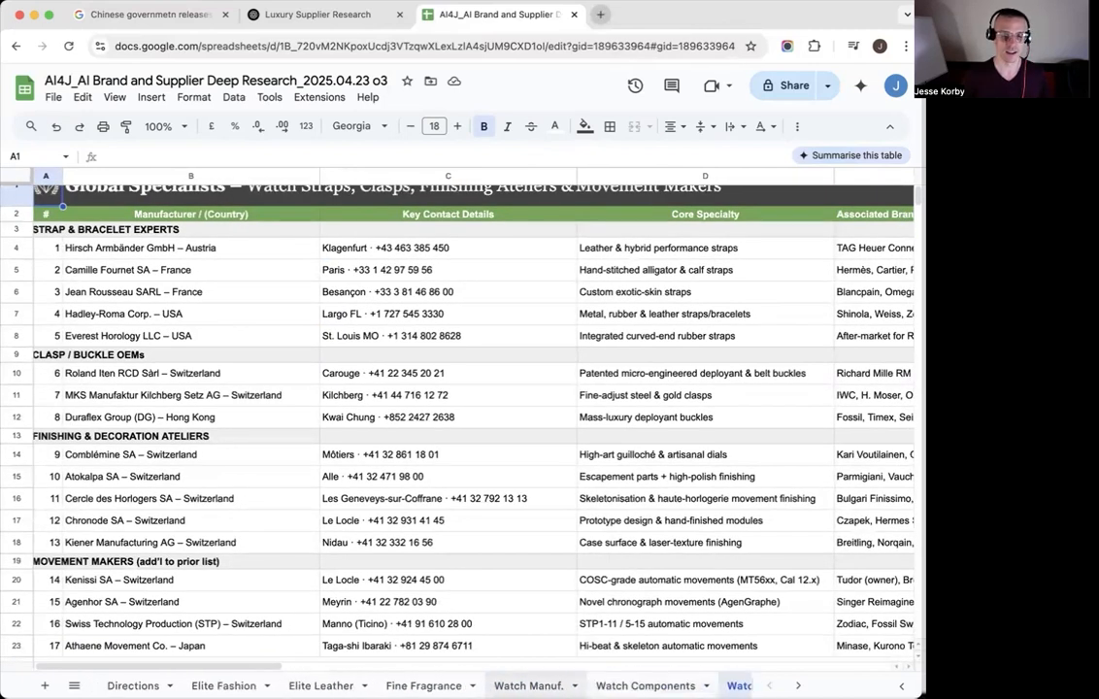
Switch to the Luxury Supplier Research chat in ChatGPT and skim its watch, fashion and fragrance results back to the first message
click(340, 18)
scroll(555, 422, down, 15)
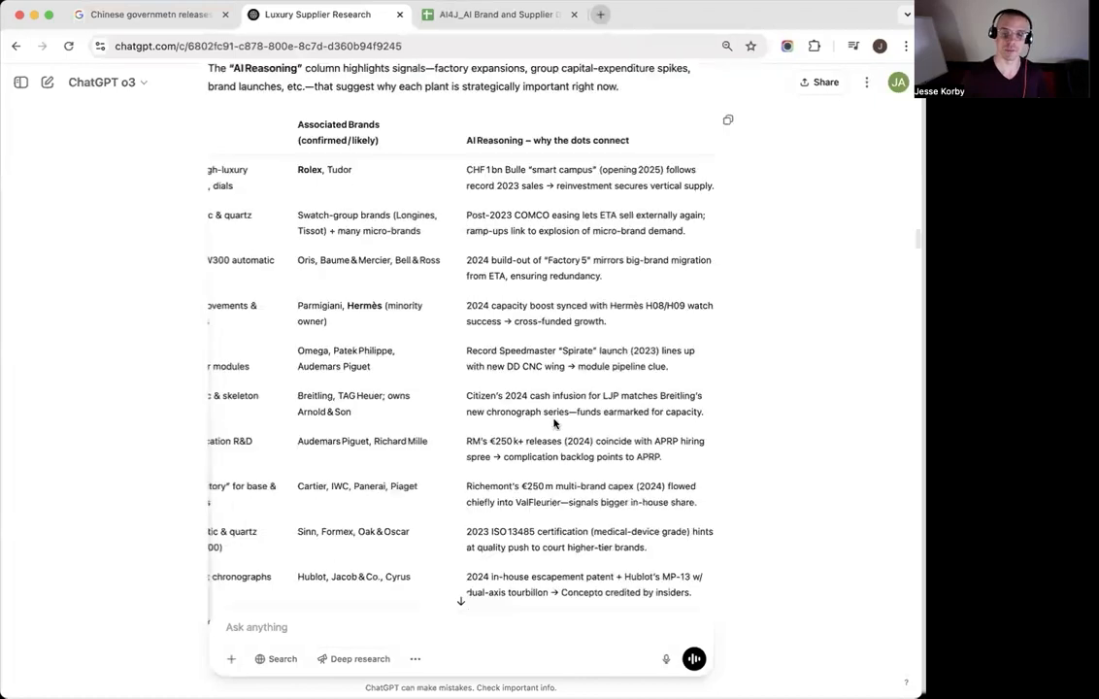
scroll(555, 422, down, 20)
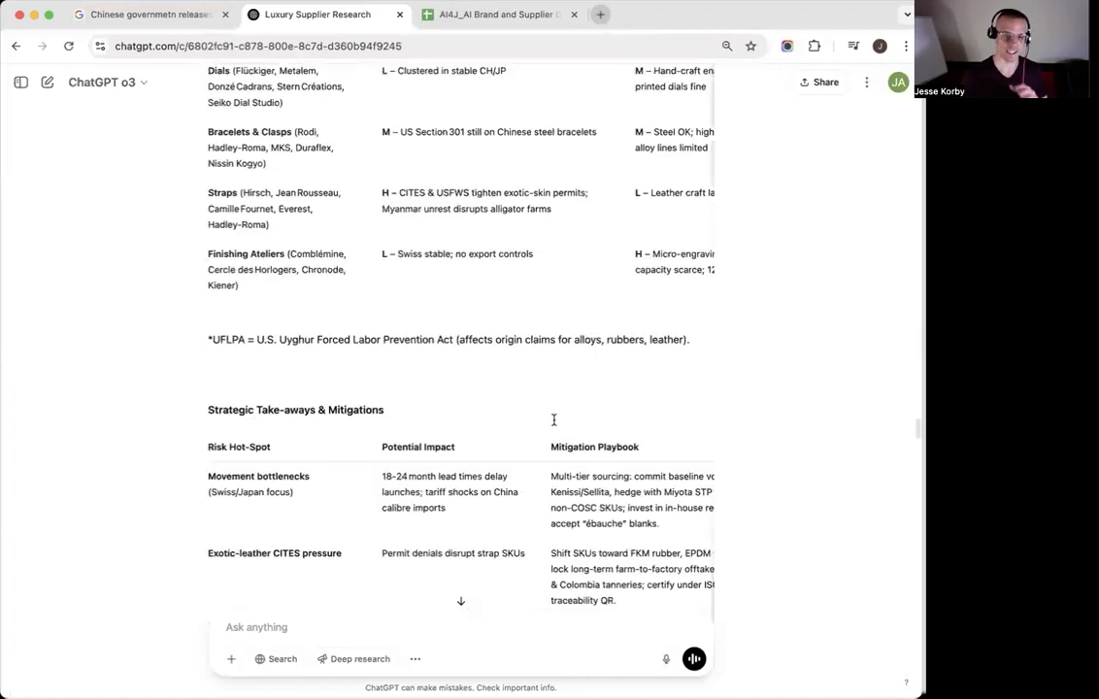
scroll(554, 423, down, 20)
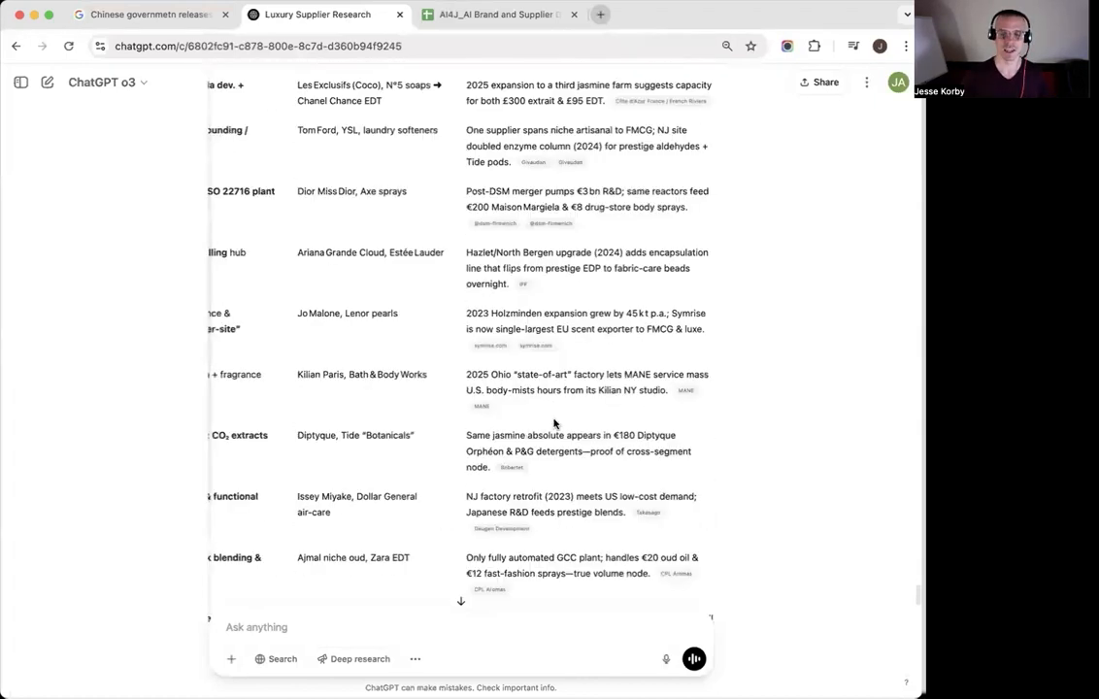
scroll(475, 181, up, 20)
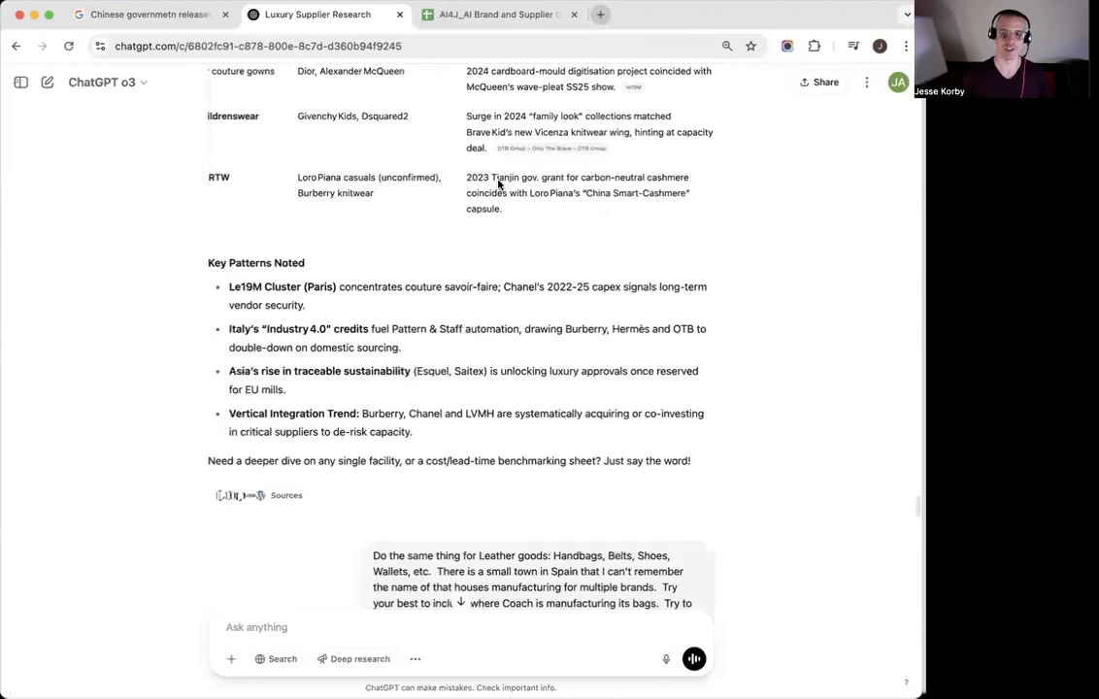
scroll(498, 182, up, 20)
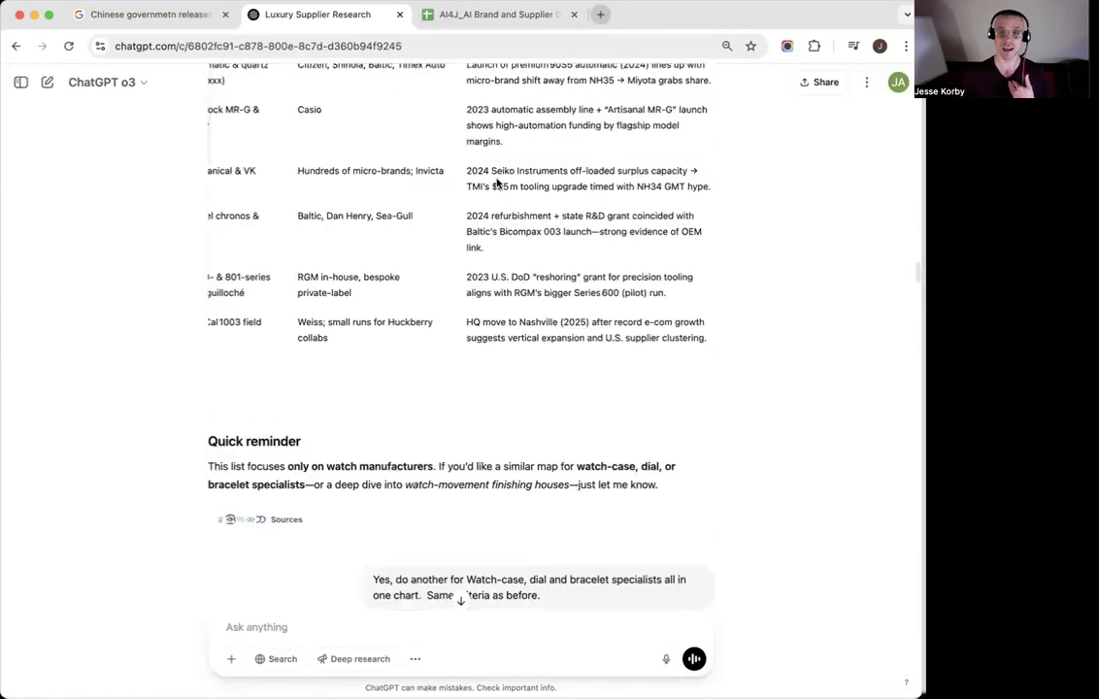
scroll(497, 182, up, 20)
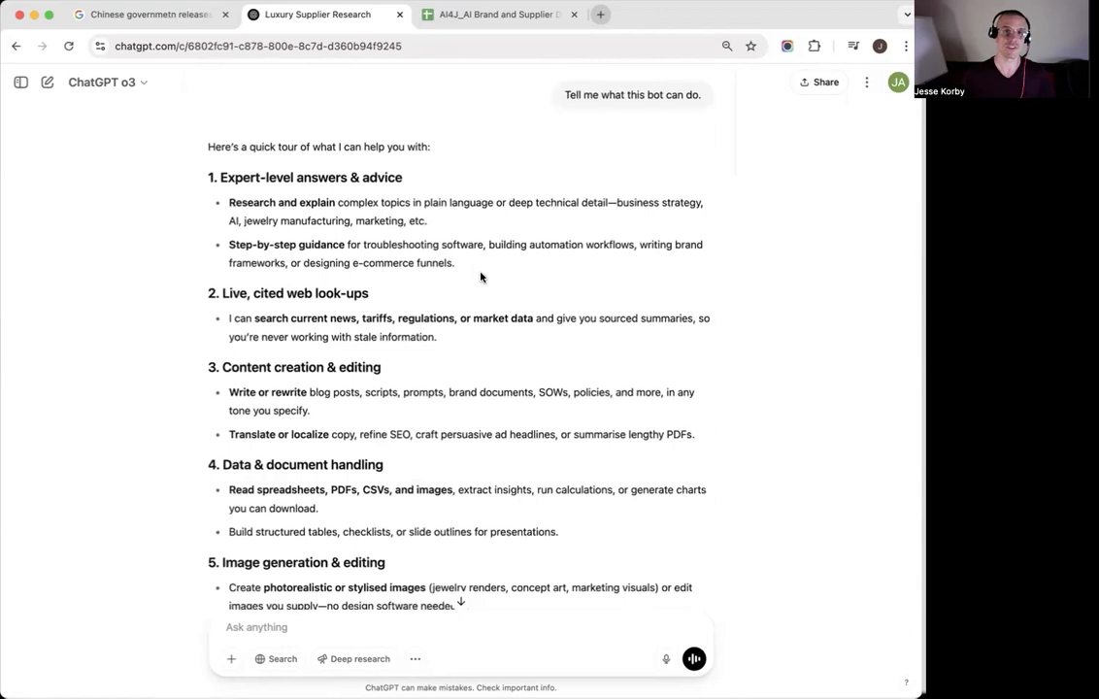
Review the original trade-war research prompt, the follow-up brand list and the resulting Chinese manufacturer contact sheet
scroll(481, 278, down, 10)
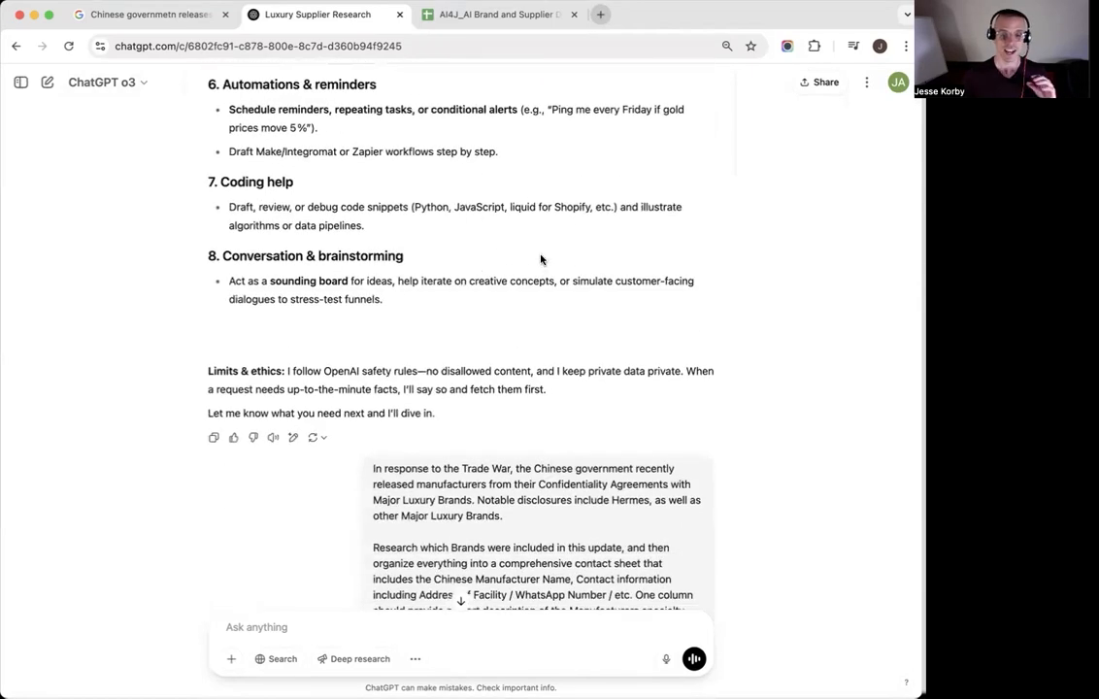
scroll(529, 260, down, 3)
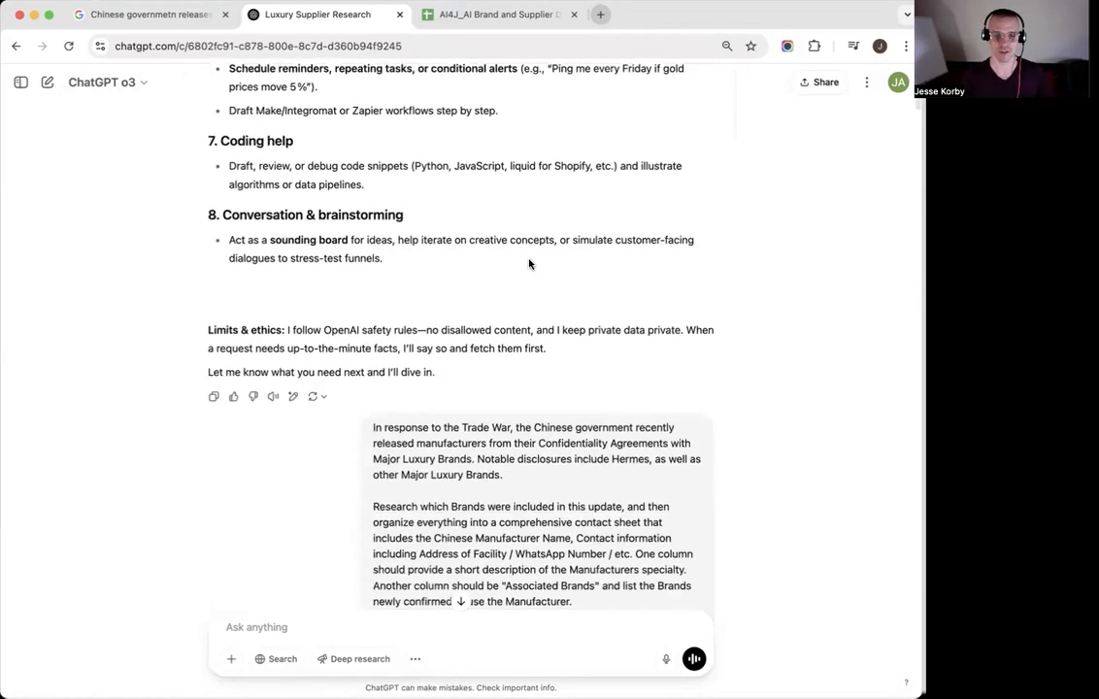
scroll(529, 261, down, 2)
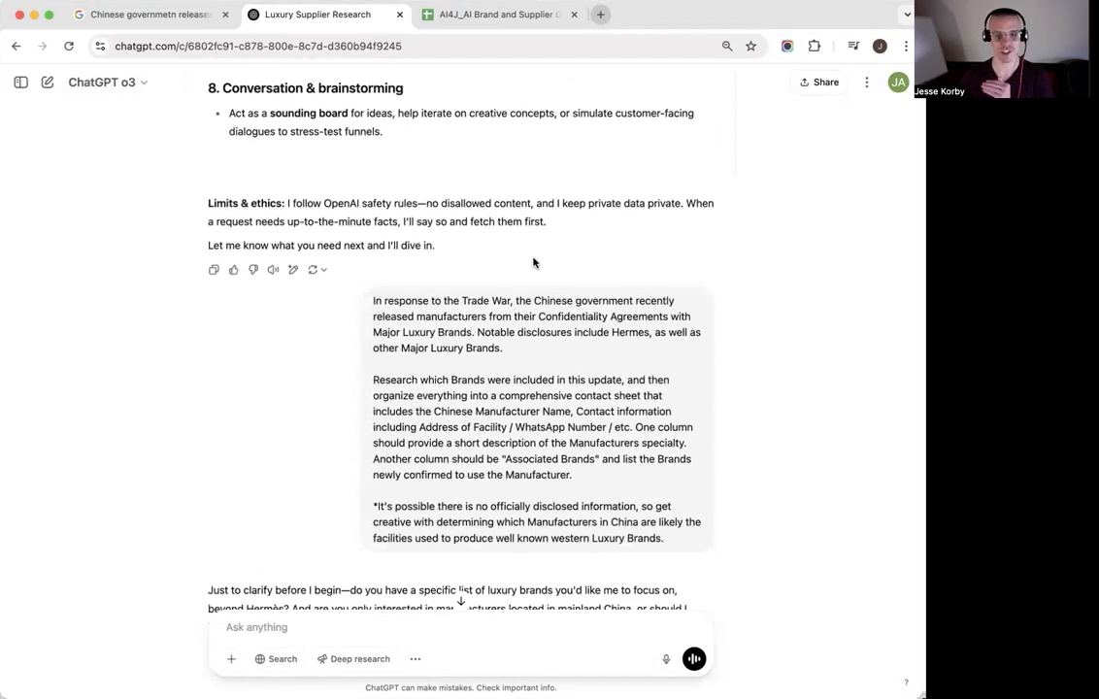
scroll(533, 263, down, 10)
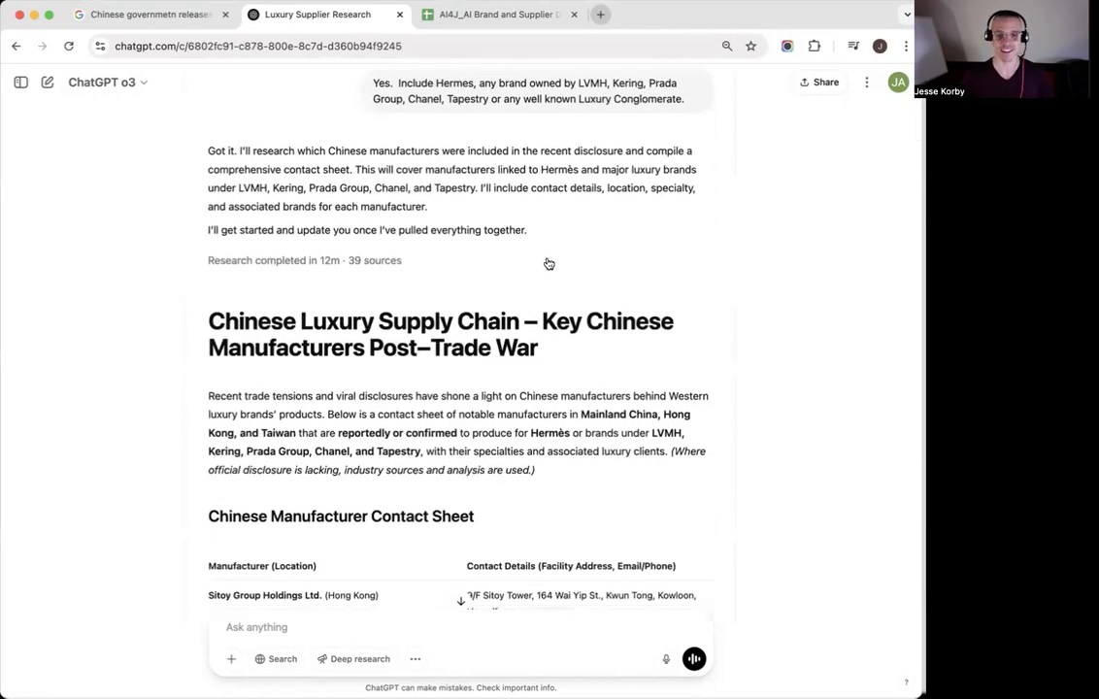
scroll(549, 260, down, 8)
scroll(554, 255, down, 1)
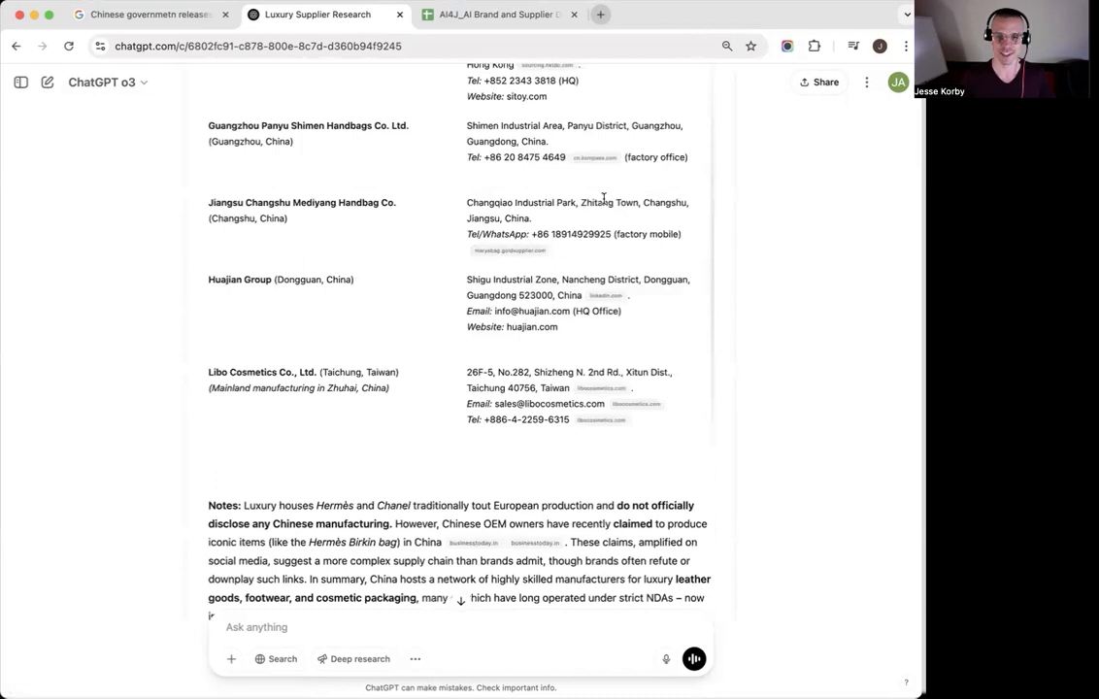
scroll(524, 243, up, 15)
scroll(600, 201, up, 4)
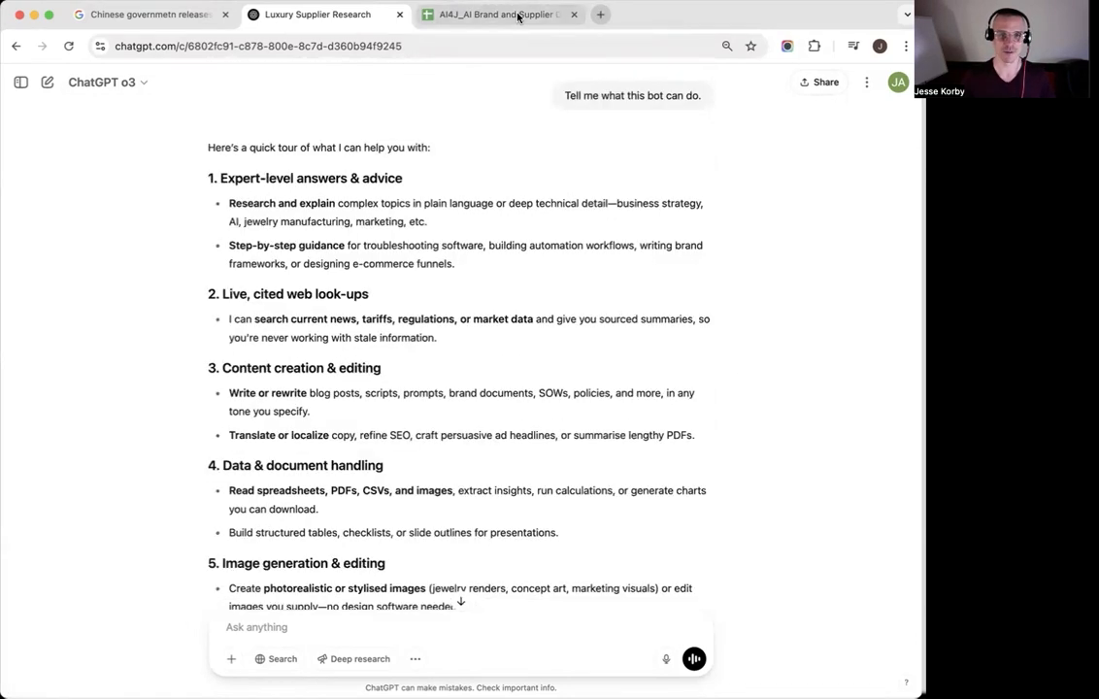
Switch to the Google Sheets workbook, open the Directions sheet and display the file commands that include making a copy
click(500, 15)
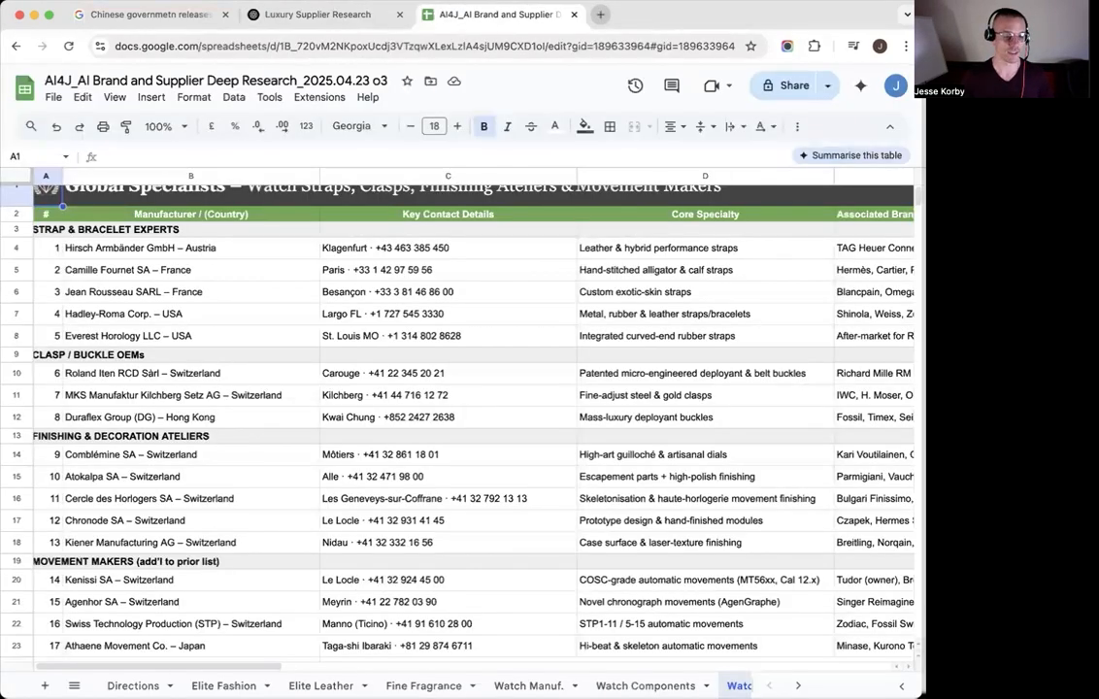
click(133, 685)
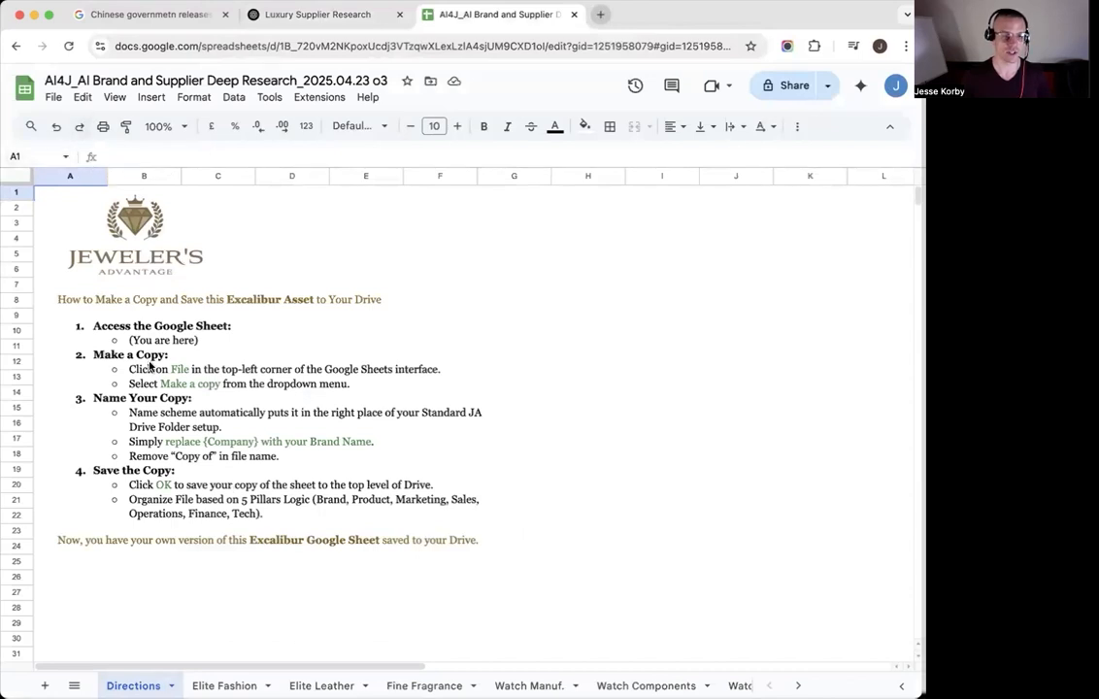
click(54, 98)
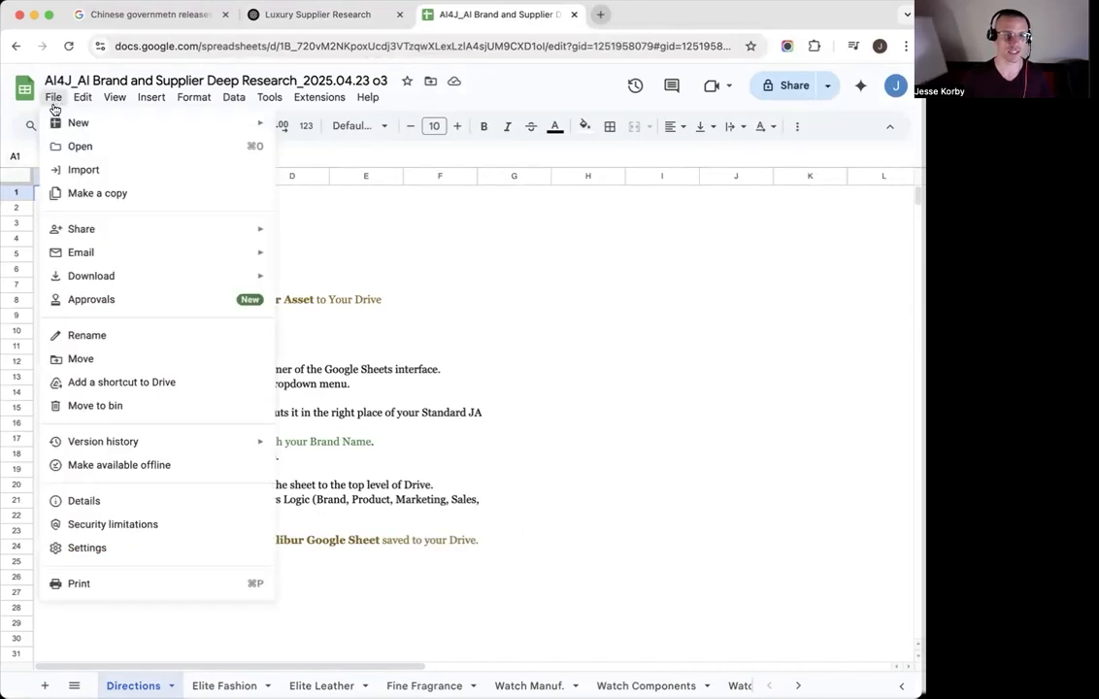
mouse_move(63, 237)
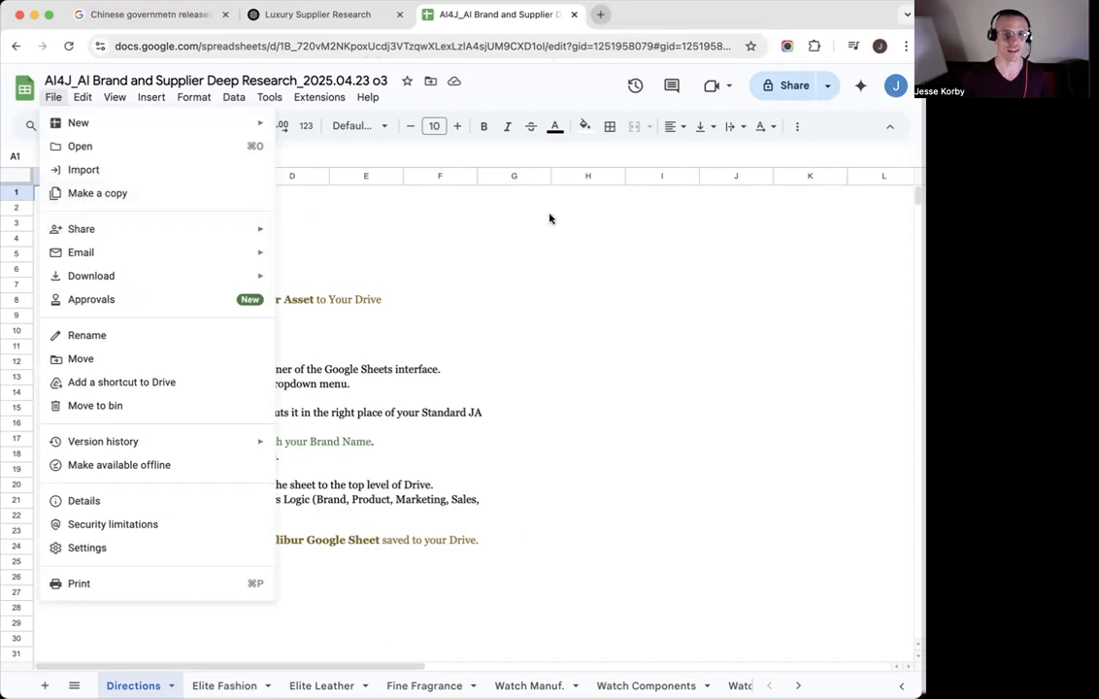
Look through the Elite Fashion, Elite Leather, Fine Fragrance and Watch Manuf. sheets in turn
click(224, 685)
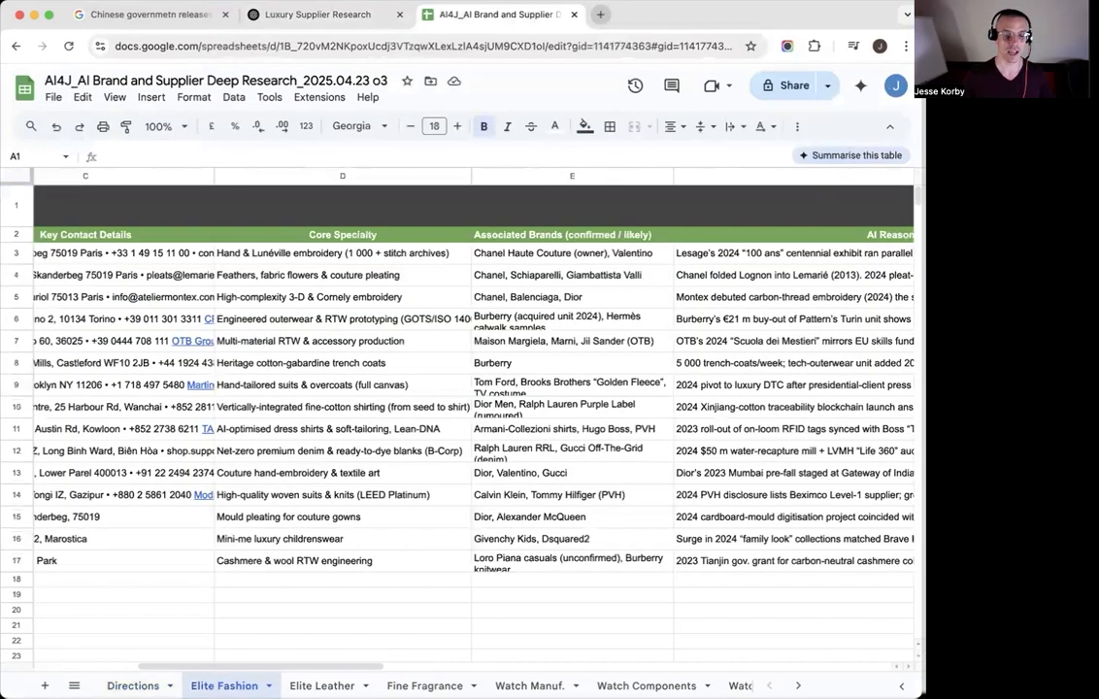
click(322, 686)
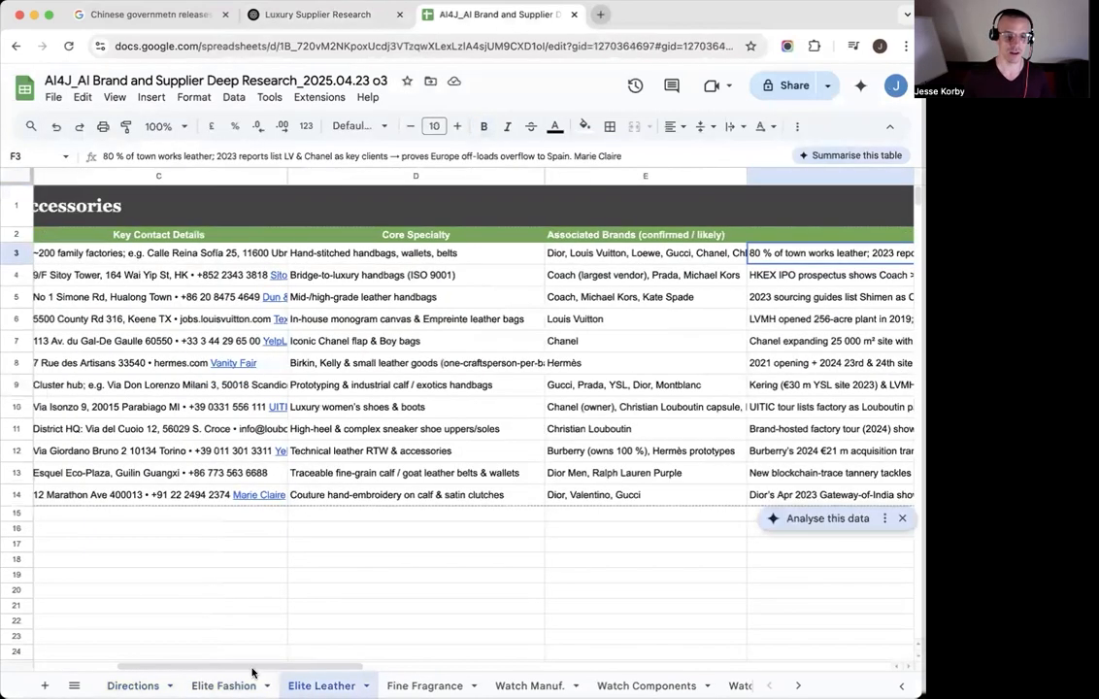
click(424, 686)
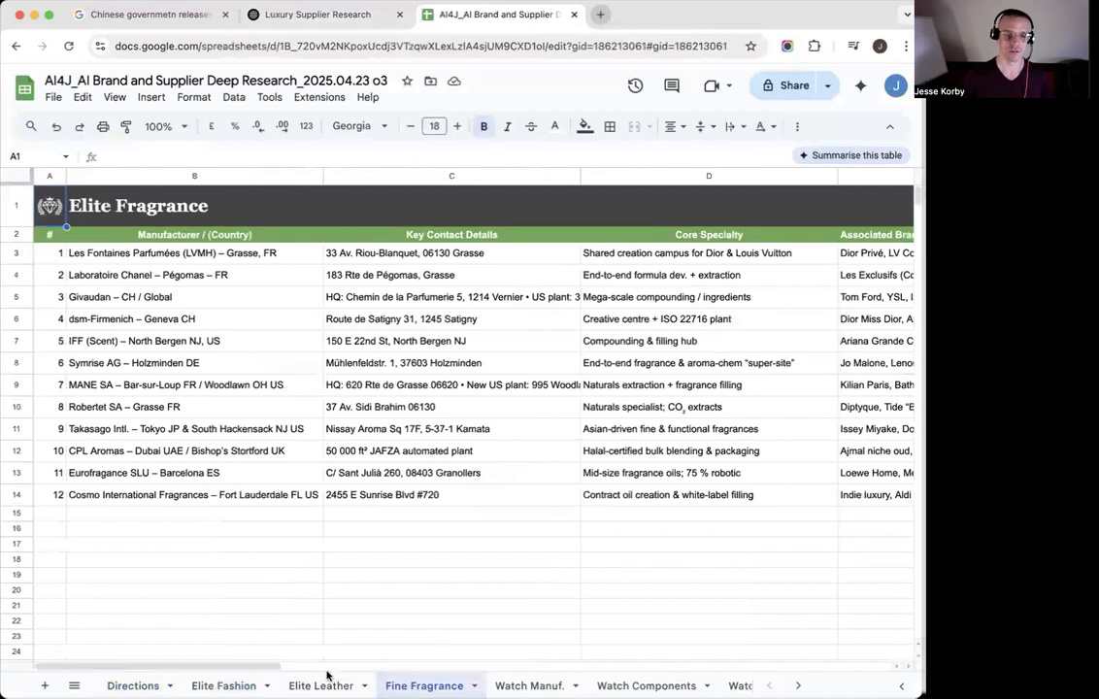
click(530, 686)
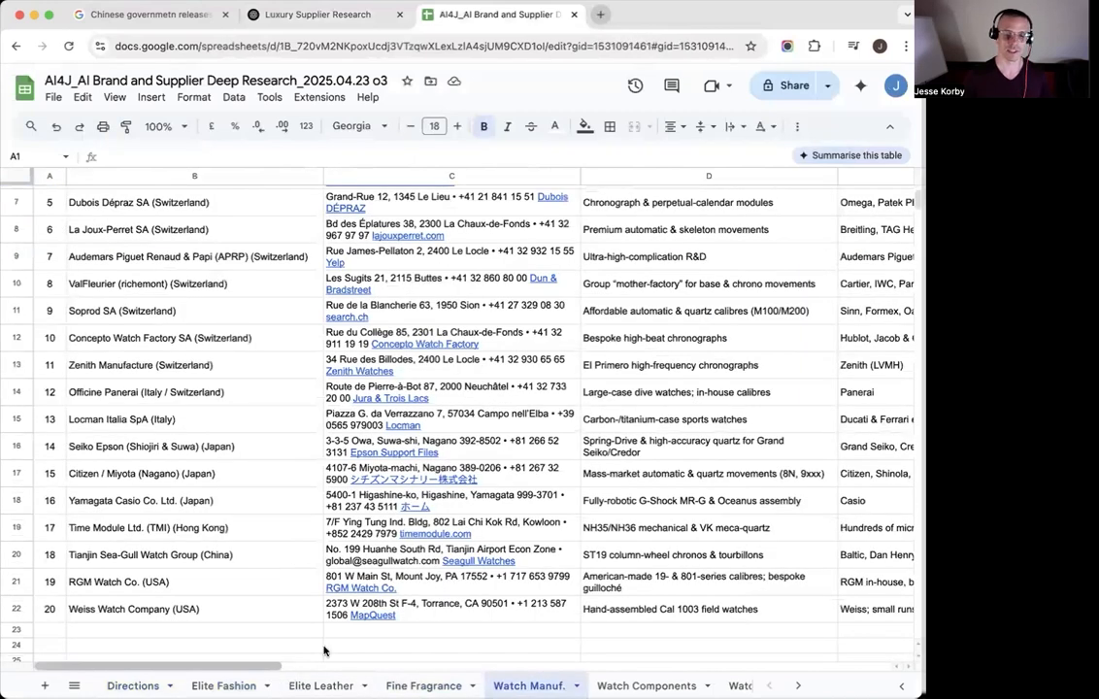
mouse_move(403, 619)
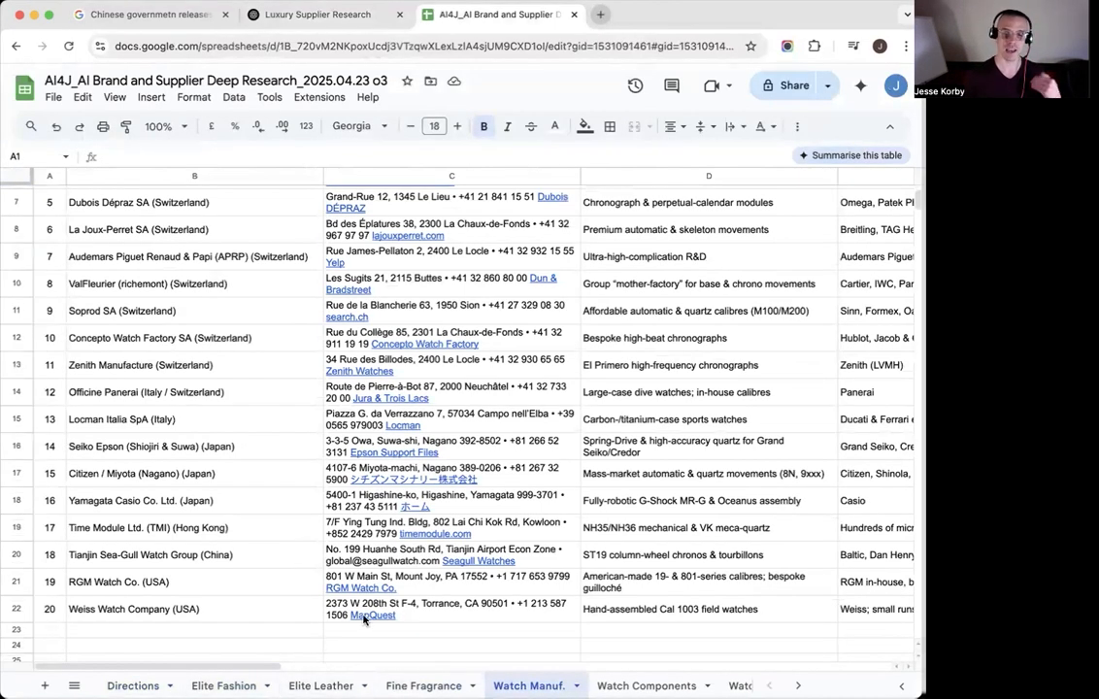
Review the China Rumors sheet across to its associated luxury brands column, and return to the Directions sheet
scroll(485, 686, right, 3)
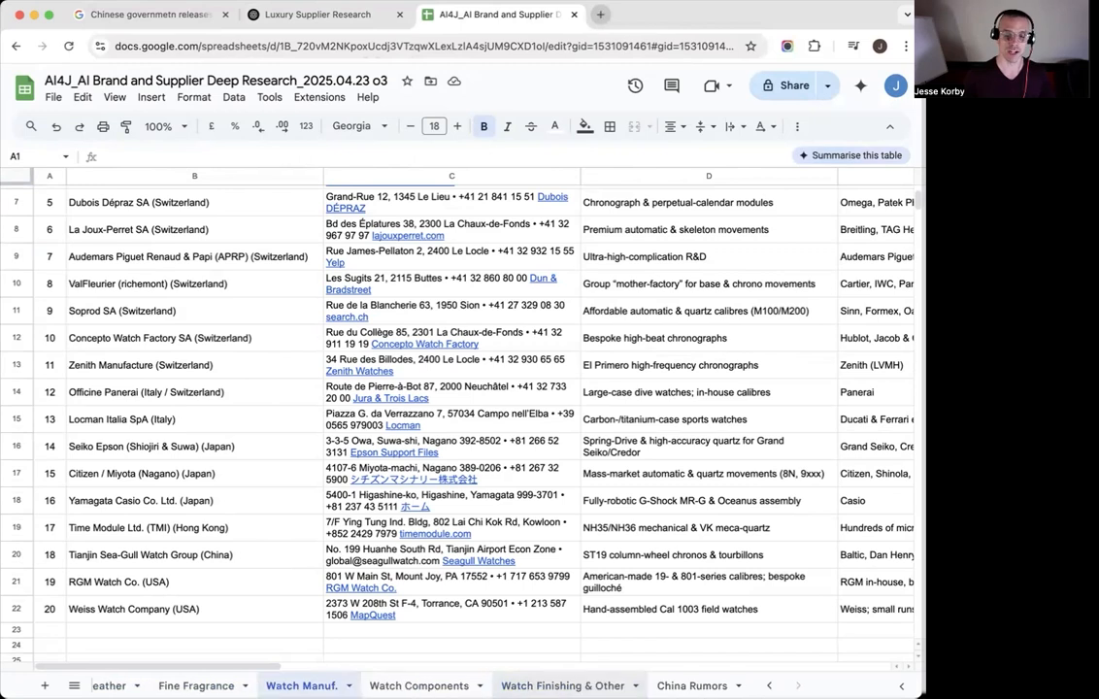
click(691, 686)
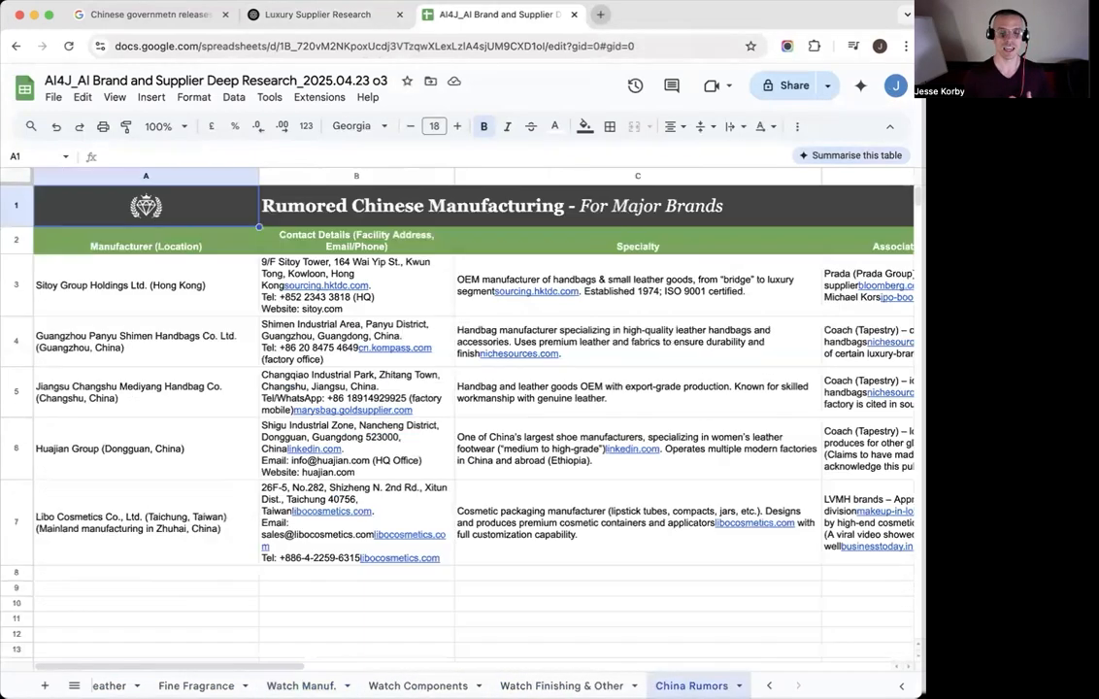
scroll(583, 417, right, 5)
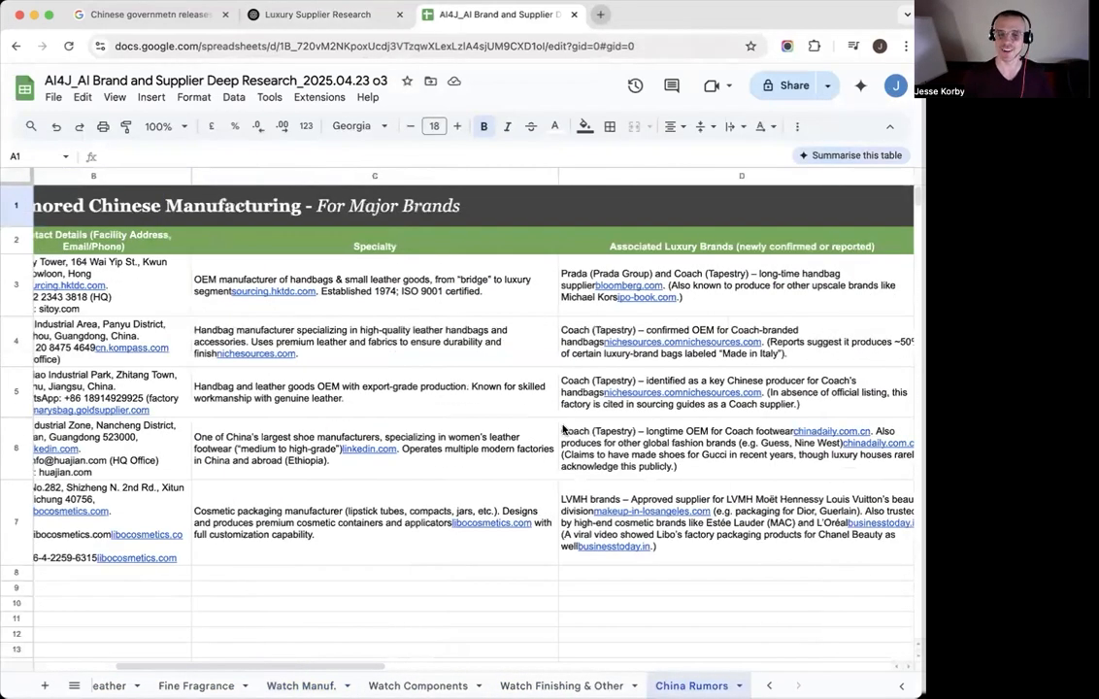
scroll(500, 382, right, 1)
scroll(501, 382, left, 6)
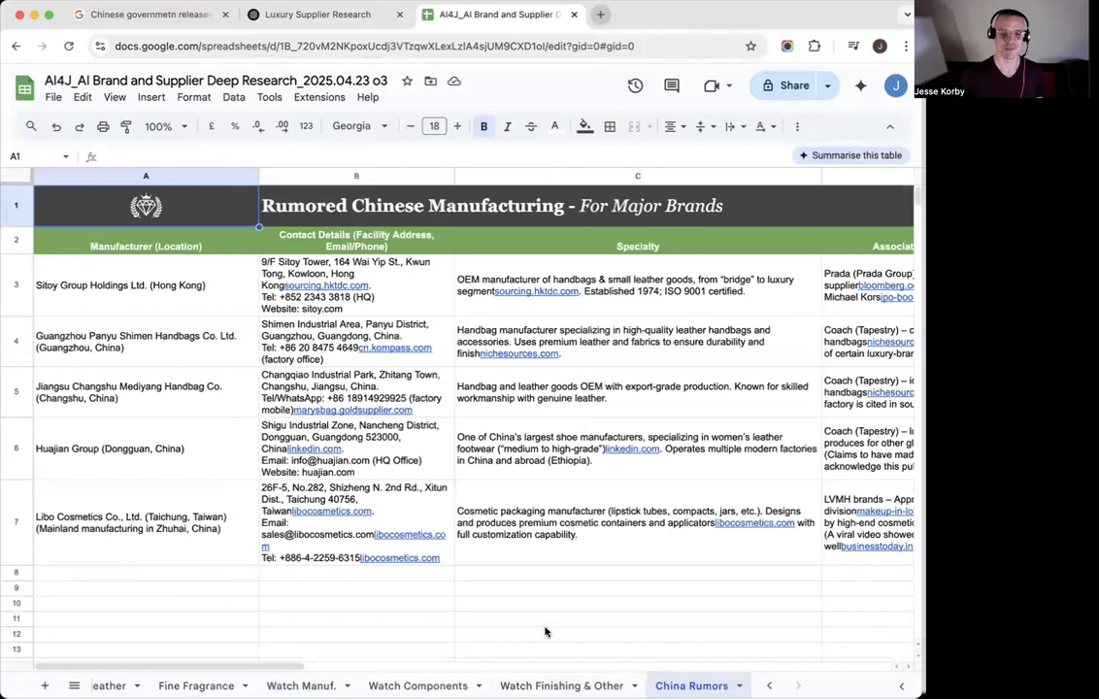
scroll(291, 686, left, 3)
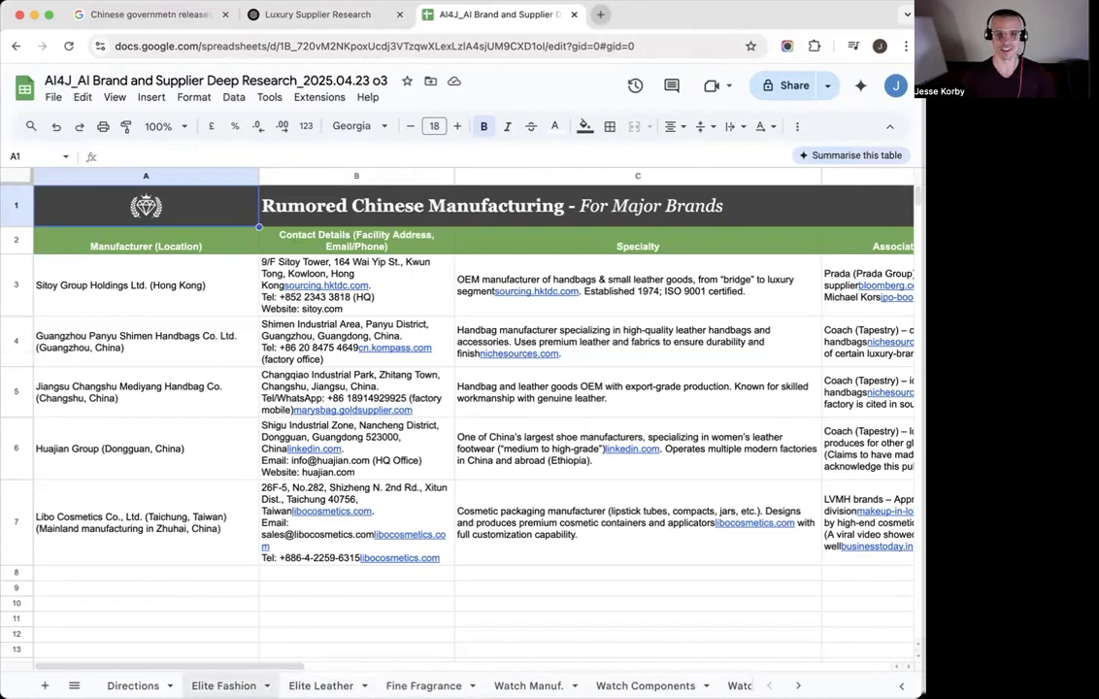
click(133, 685)
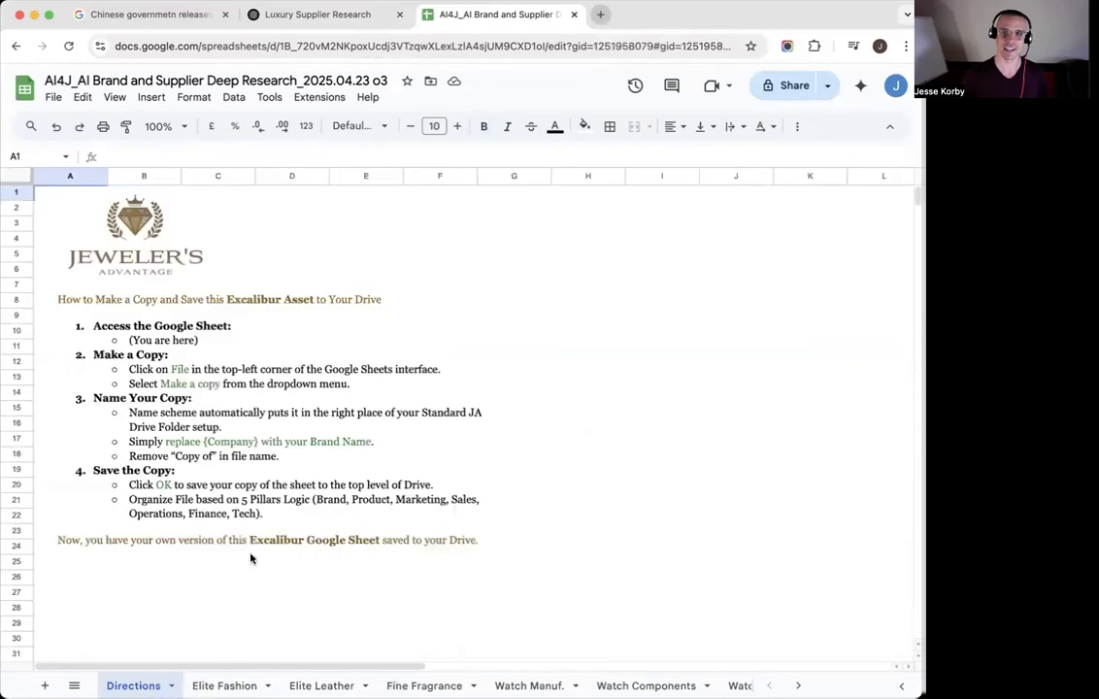